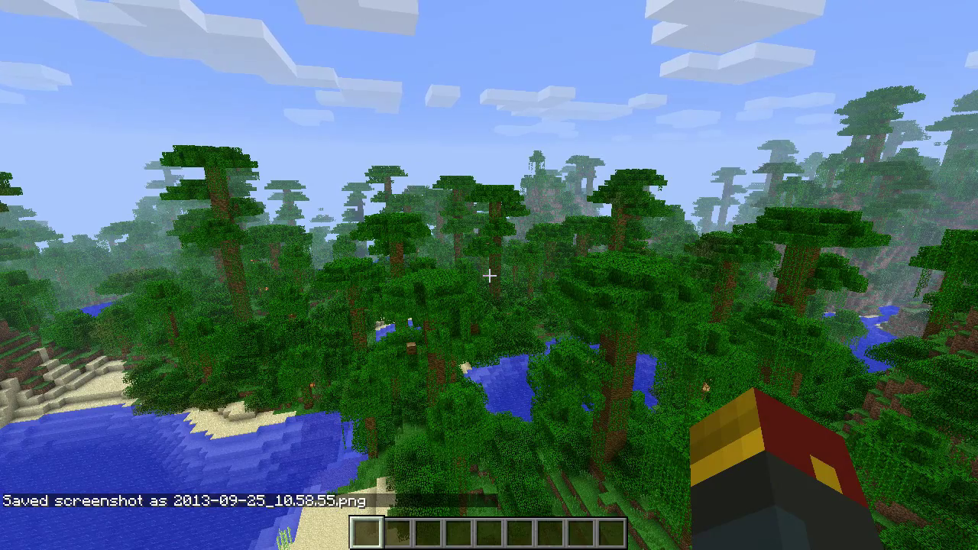
Fly over the jungle canopy and look around the trees, lakes and coastline
{"action": "key", "text": "w"}
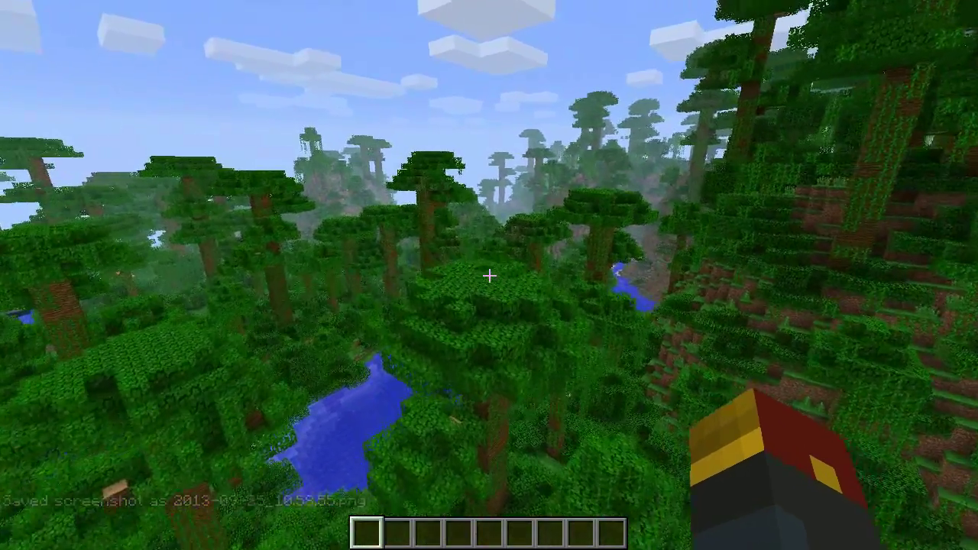
{"action": "key", "text": "w"}
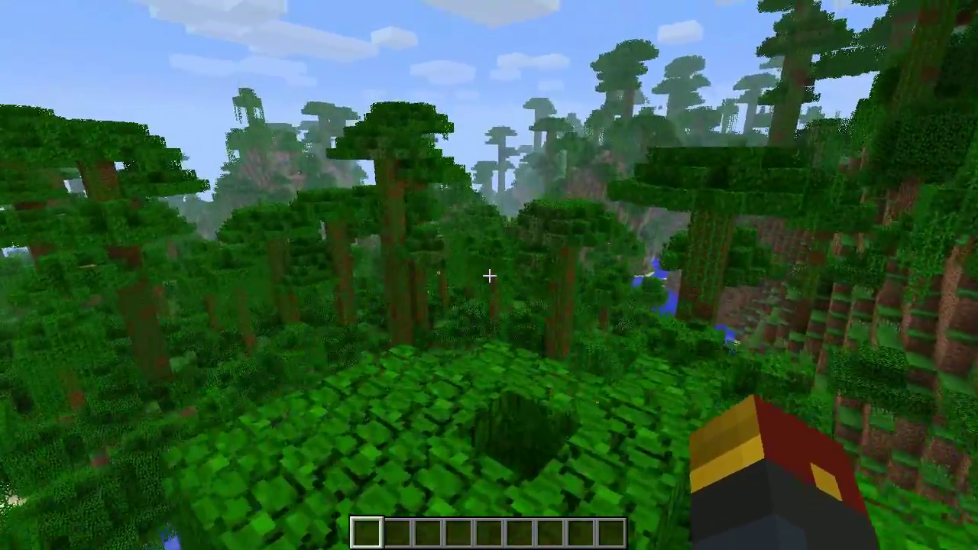
{"action": "key", "text": "space"}
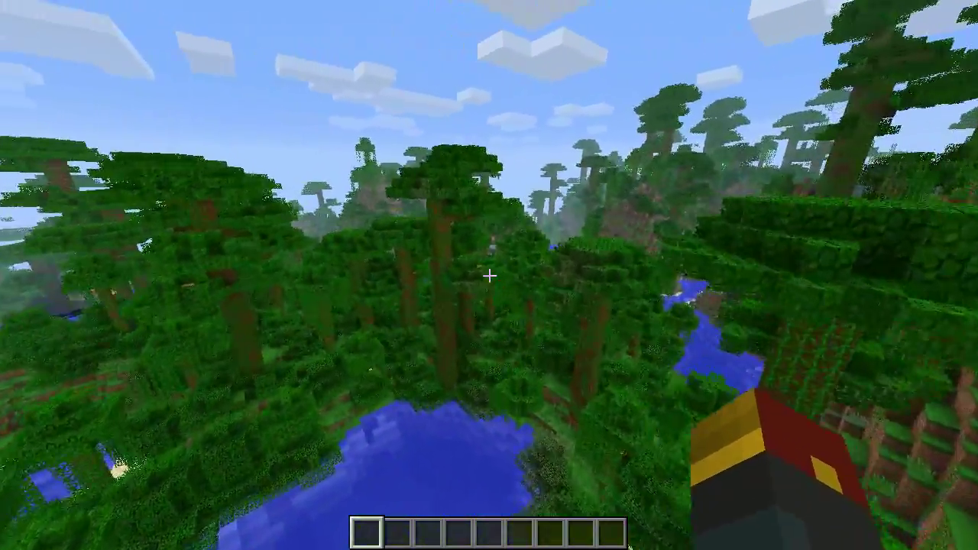
{"action": "key", "text": "w"}
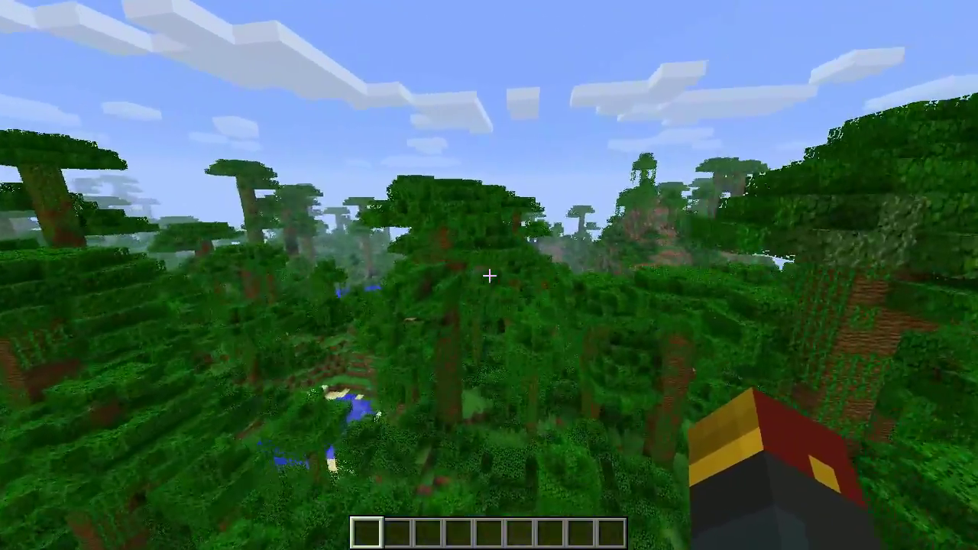
{"action": "key", "text": "w"}
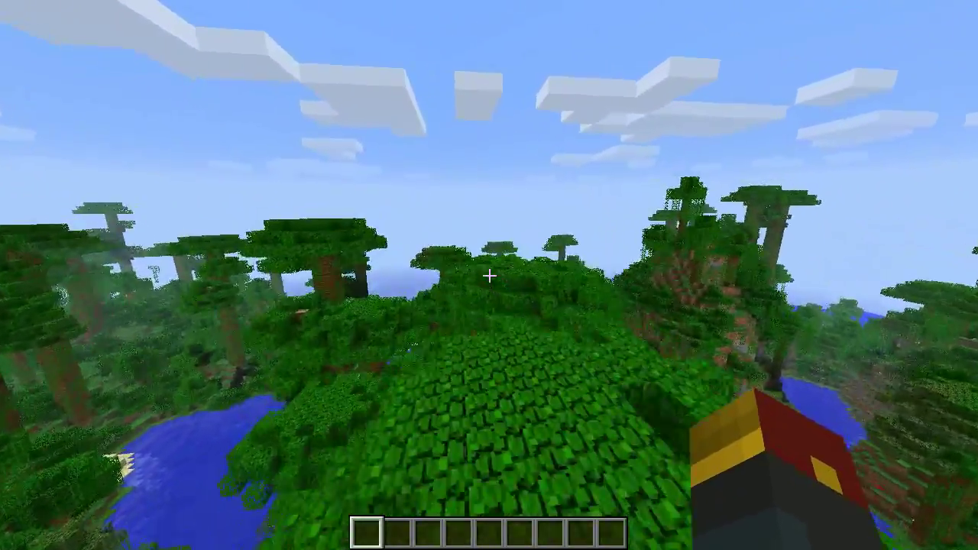
{"action": "key", "text": "w"}
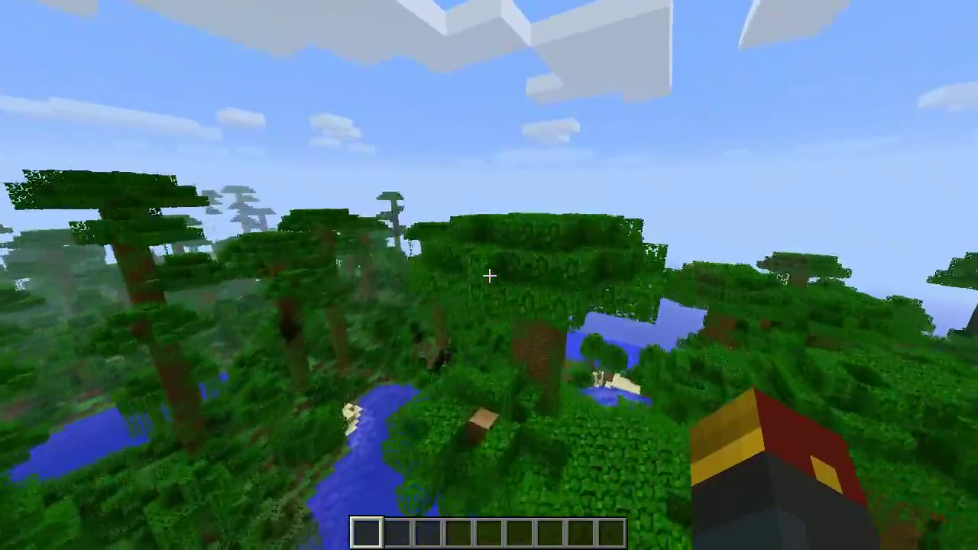
{"action": "key", "text": "w"}
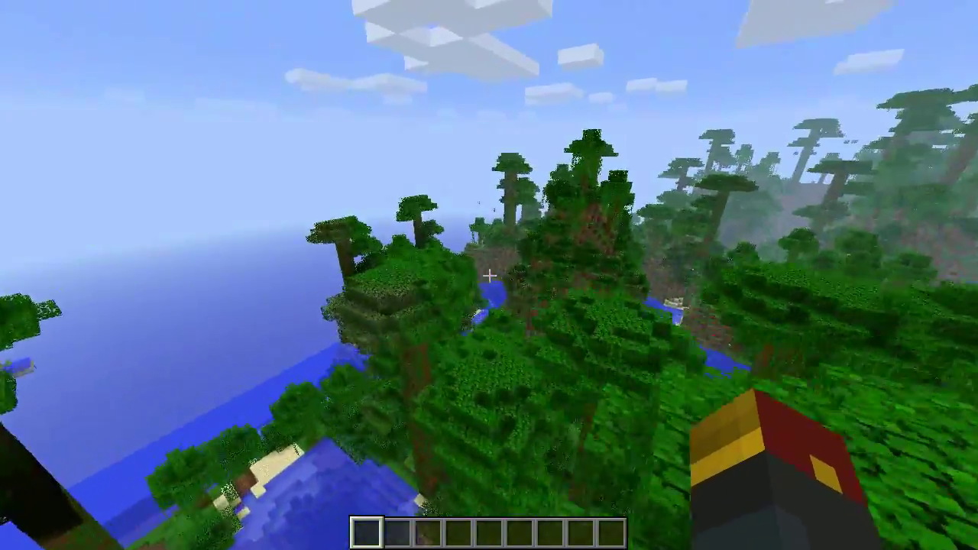
{"action": "key", "text": "w"}
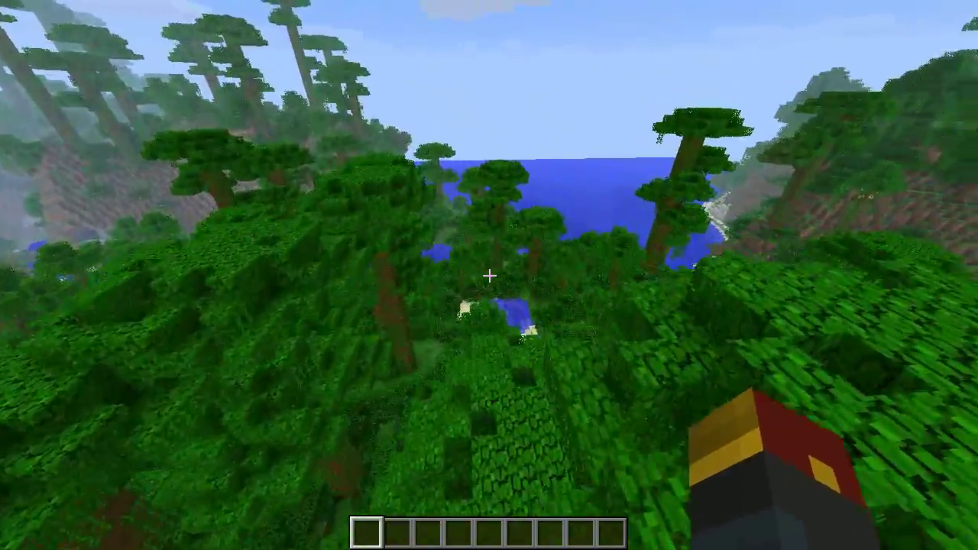
{"action": "key", "text": "w"}
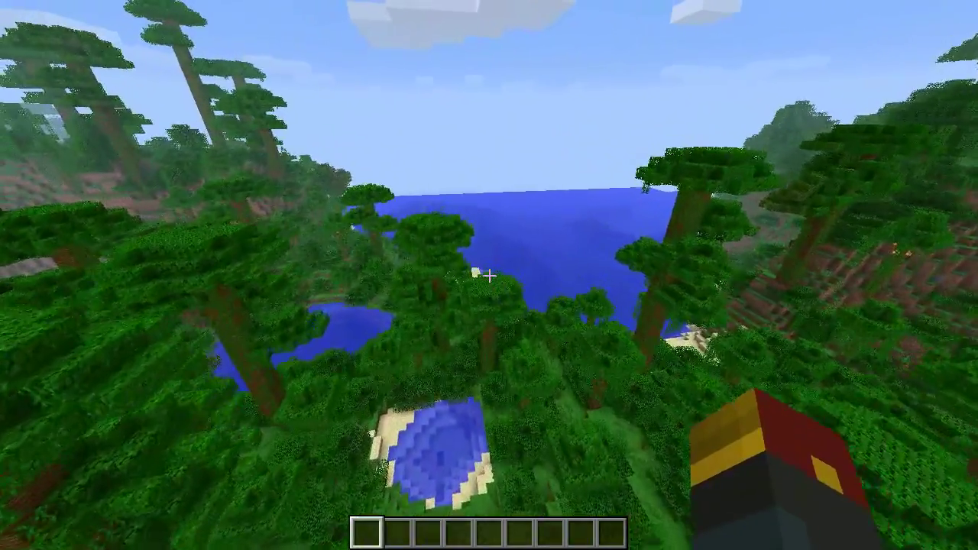
{"action": "key", "text": "w"}
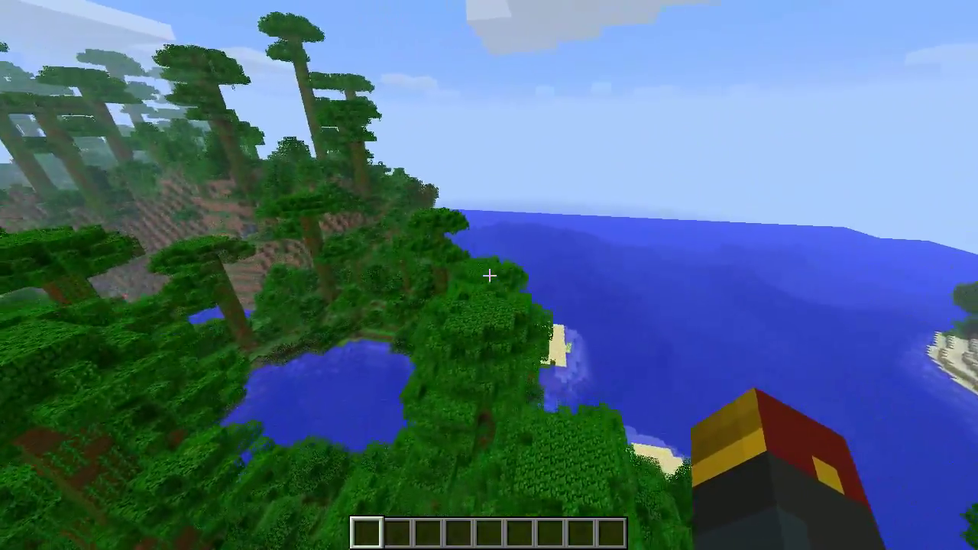
{"action": "key", "text": "w"}
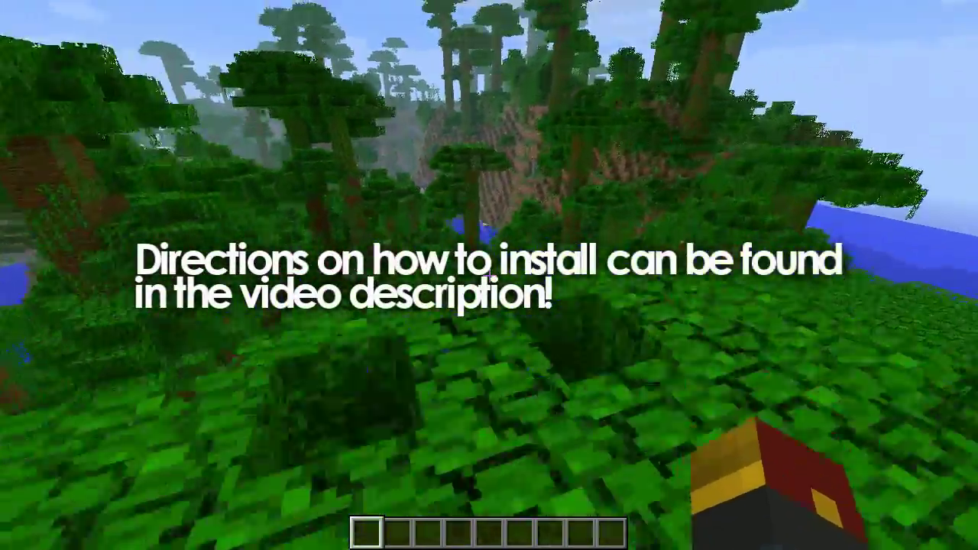
{"action": "key", "text": "w"}
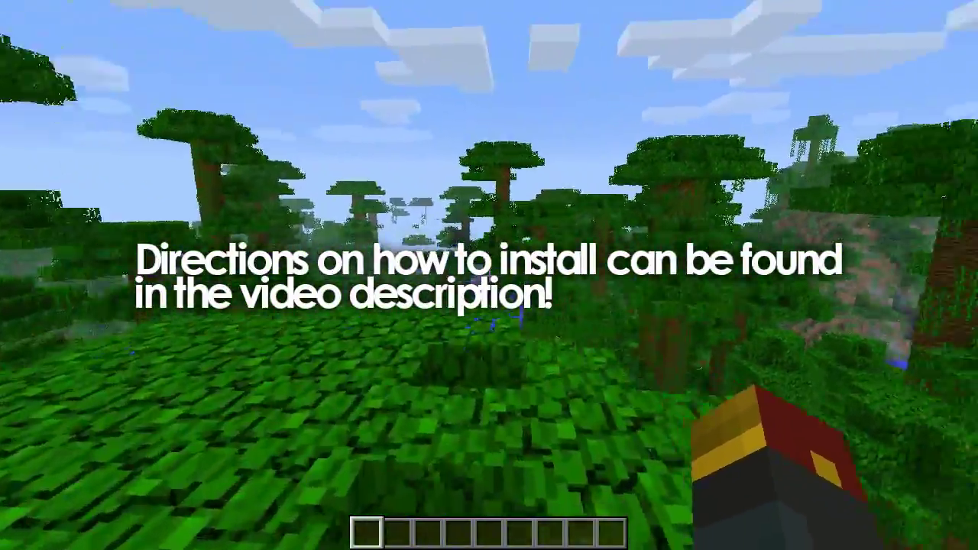
{"action": "key", "text": "w"}
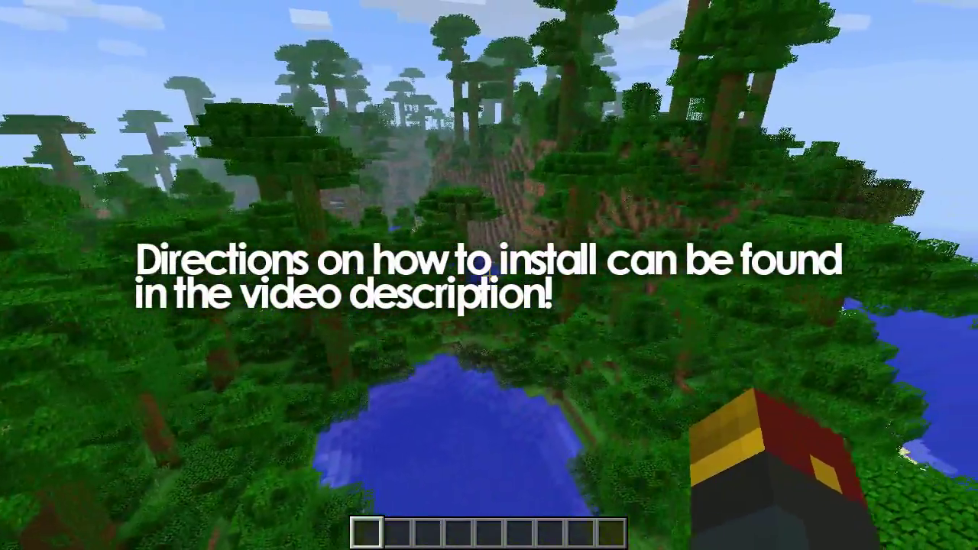
{"action": "key", "text": "w"}
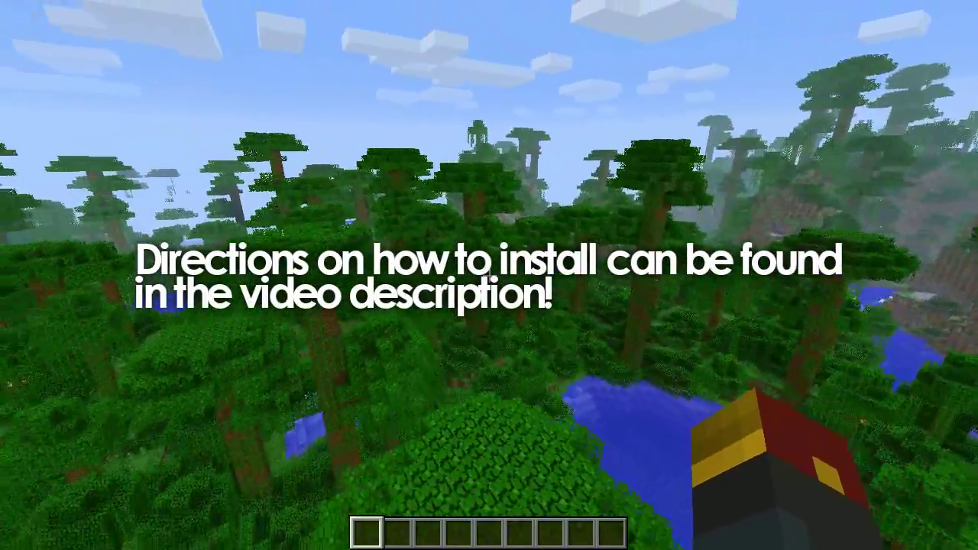
{"action": "key", "text": "w"}
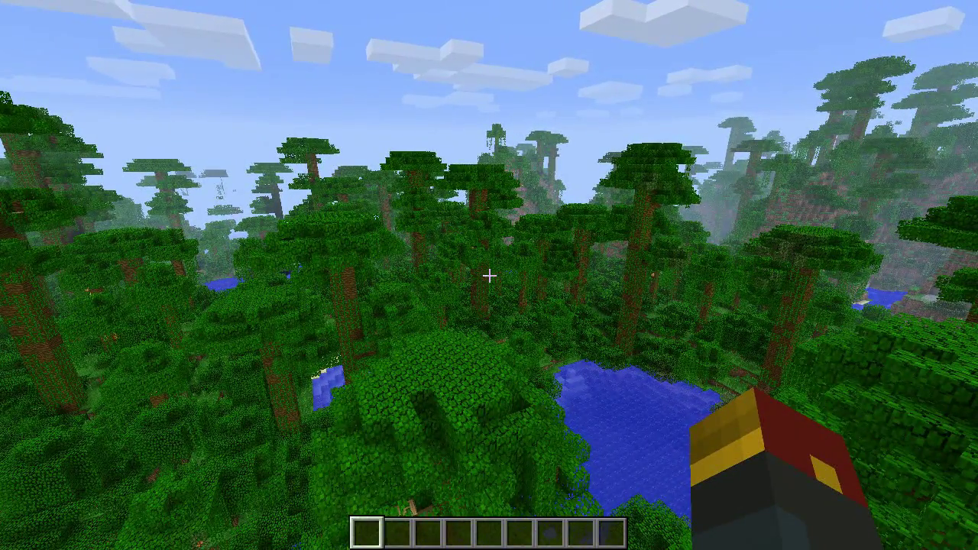
{"action": "key", "text": "w"}
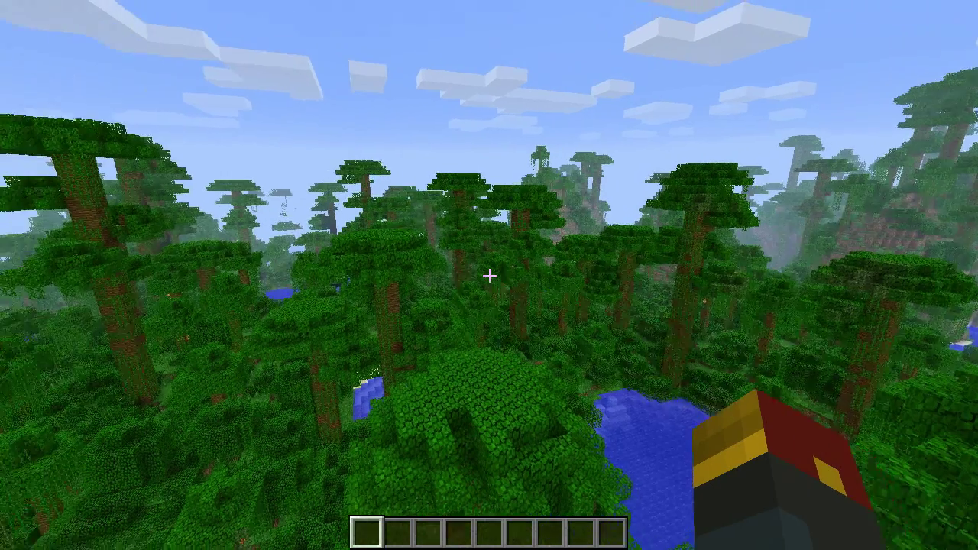
Open the in-game screenshot manager and take three screenshots of it, displaying each new capture in turn
{"action": "key", "text": "Escape"}
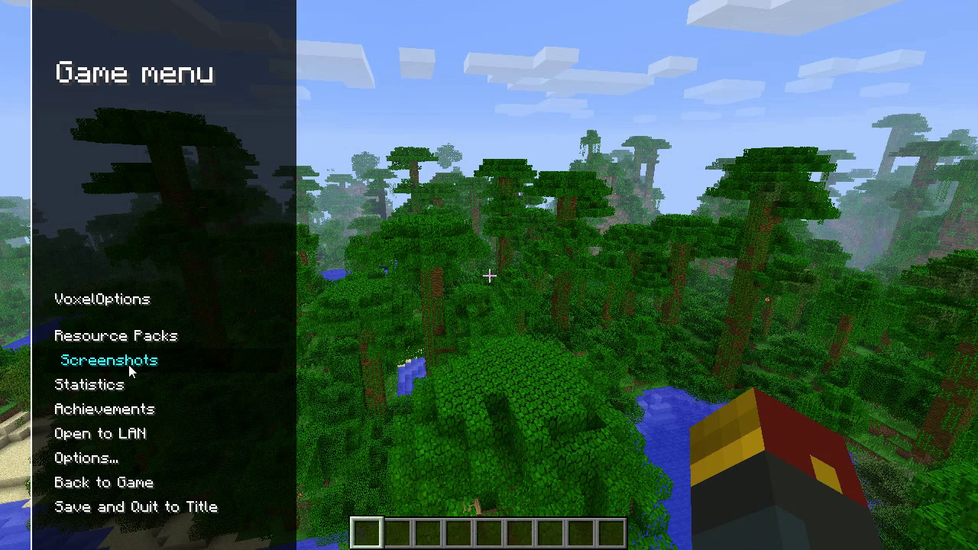
{"action": "left_click", "coordinate": [131, 371]}
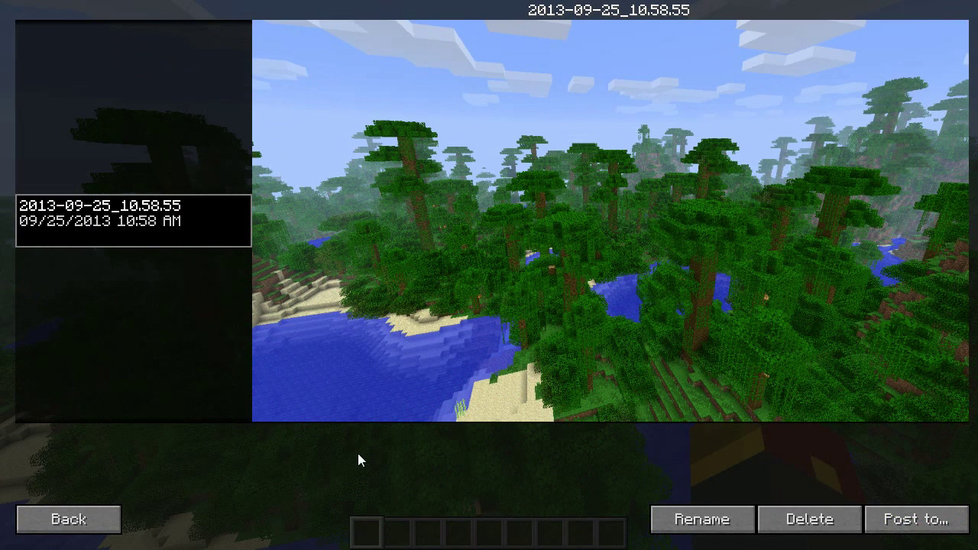
{"action": "key", "text": "F2"}
{"action": "left_click", "coordinate": [149, 237]}
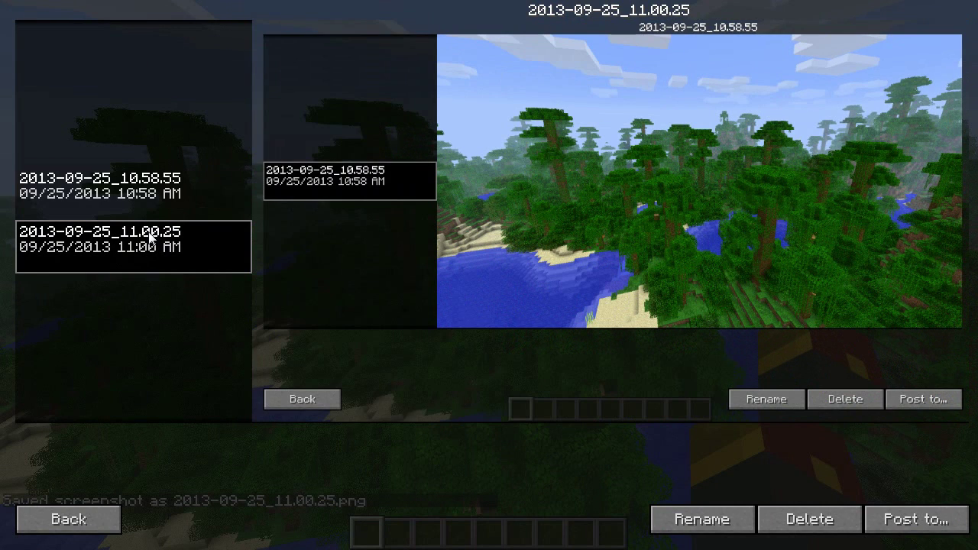
{"action": "key", "text": "F2"}
{"action": "left_click", "coordinate": [144, 264]}
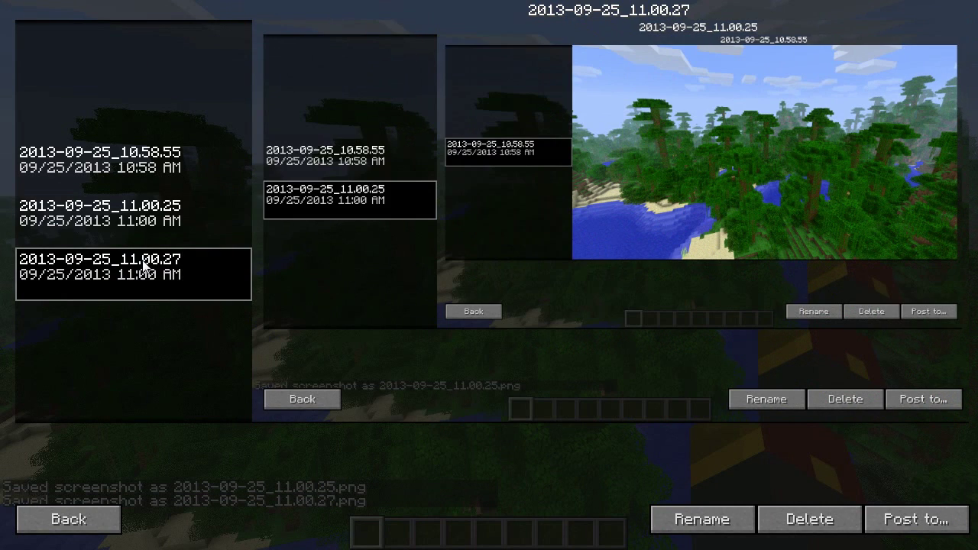
{"action": "key", "text": "F2"}
{"action": "left_click", "coordinate": [131, 309]}
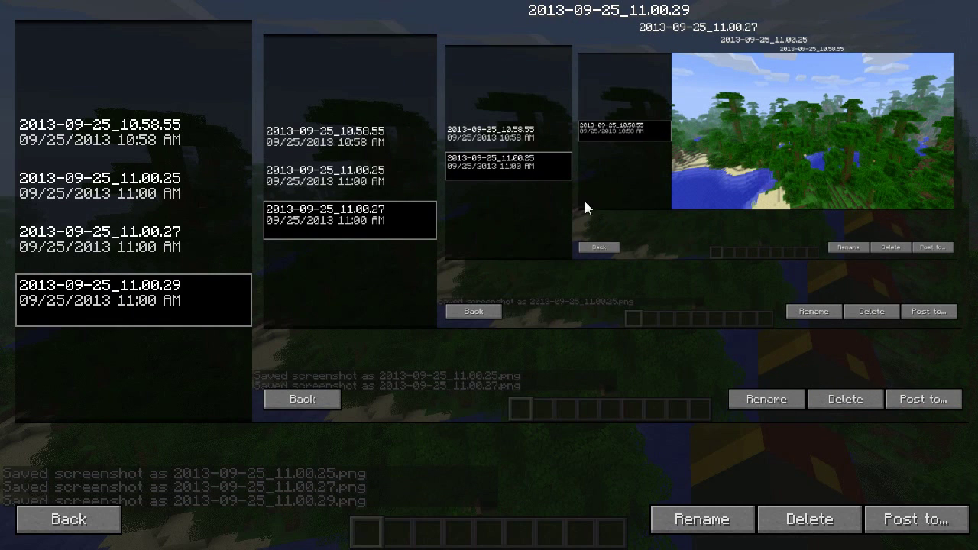
Rename the 2013-09-25_10.58.55 screenshot to "Whatever you want!!"
{"action": "left_click", "coordinate": [100, 139]}
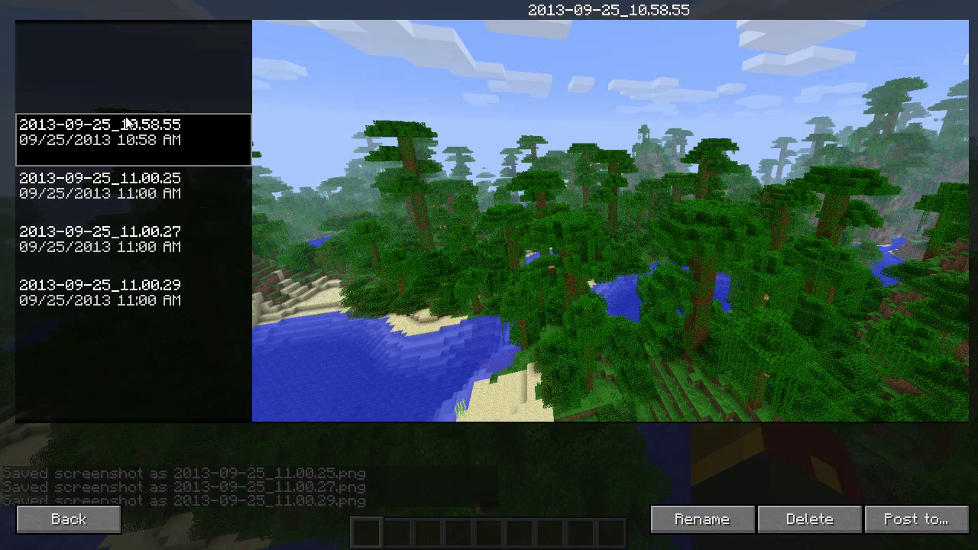
{"action": "left_click", "coordinate": [699, 516]}
{"action": "key", "text": "BackSpace"}
{"action": "key", "text": "BackSpace"}
{"action": "key", "text": "BackSpace"}
{"action": "key", "text": "BackSpace"}
{"action": "key", "text": "BackSpace"}
{"action": "key", "text": "BackSpace"}
{"action": "key", "text": "BackSpace"}
{"action": "key", "text": "BackSpace"}
{"action": "key", "text": "BackSpace"}
{"action": "key", "text": "BackSpace"}
{"action": "key", "text": "BackSpace"}
{"action": "key", "text": "BackSpace"}
{"action": "key", "text": "BackSpace"}
{"action": "key", "text": "BackSpace"}
{"action": "key", "text": "BackSpace"}
{"action": "key", "text": "BackSpace"}
{"action": "key", "text": "BackSpace"}
{"action": "key", "text": "BackSpace"}
{"action": "key", "text": "BackSpace"}
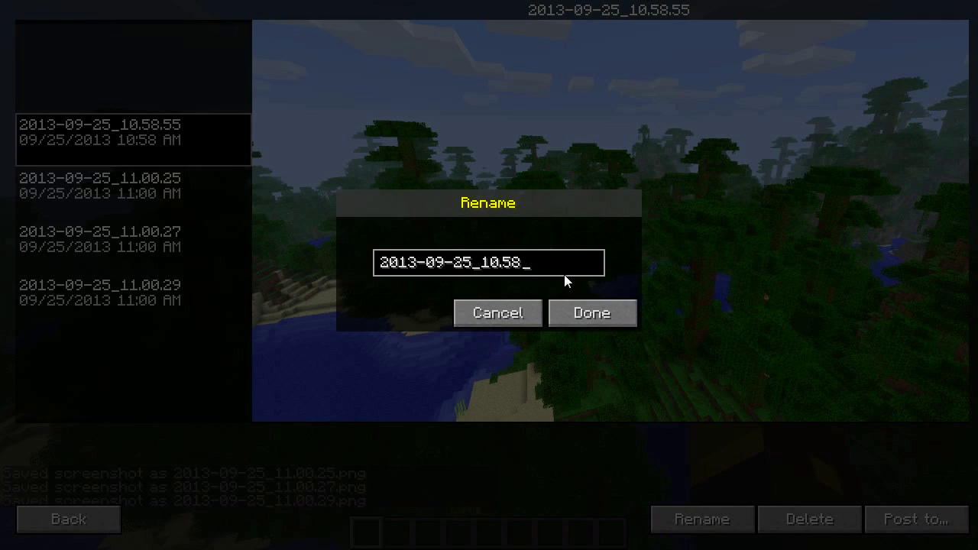
{"action": "type", "text": "Whatever you wea"}
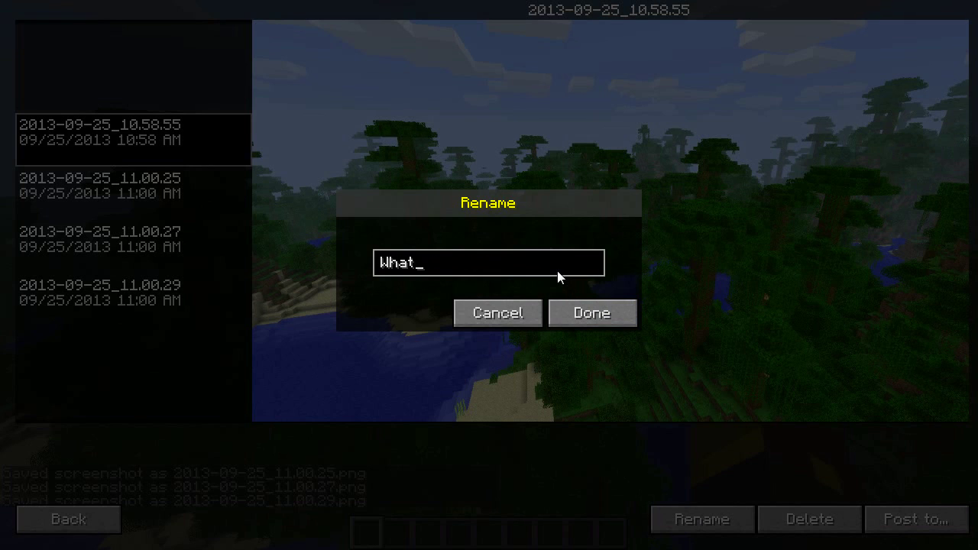
{"action": "key", "text": "BackSpace"}
{"action": "key", "text": "BackSpace"}
{"action": "type", "text": "ant!!"}
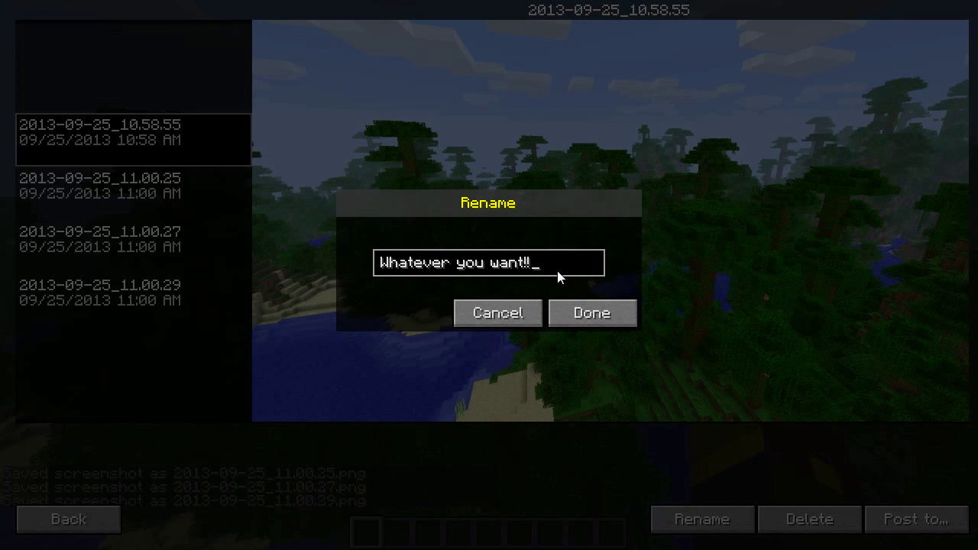
{"action": "left_click", "coordinate": [590, 311]}
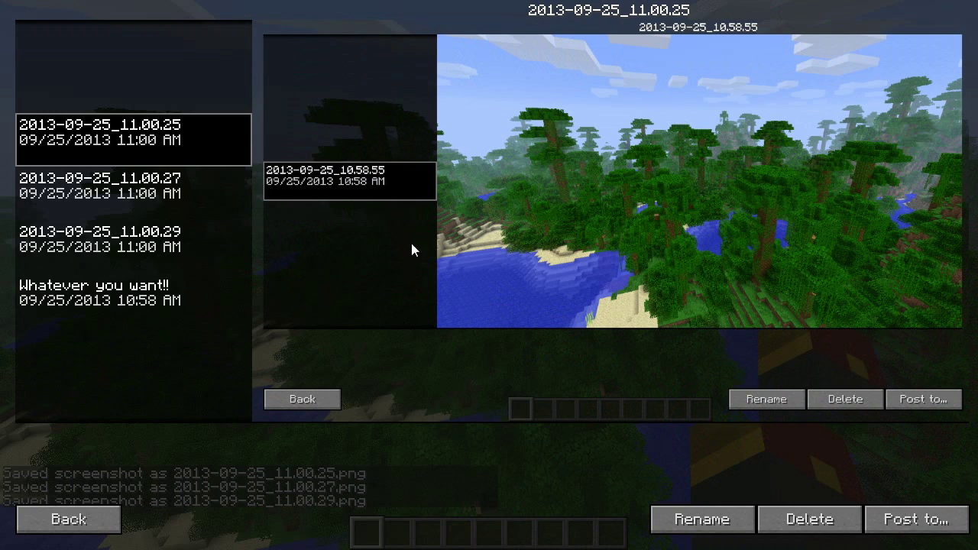
Upload the "Whatever you want!!" screenshot to Imgur
{"action": "left_click", "coordinate": [117, 317]}
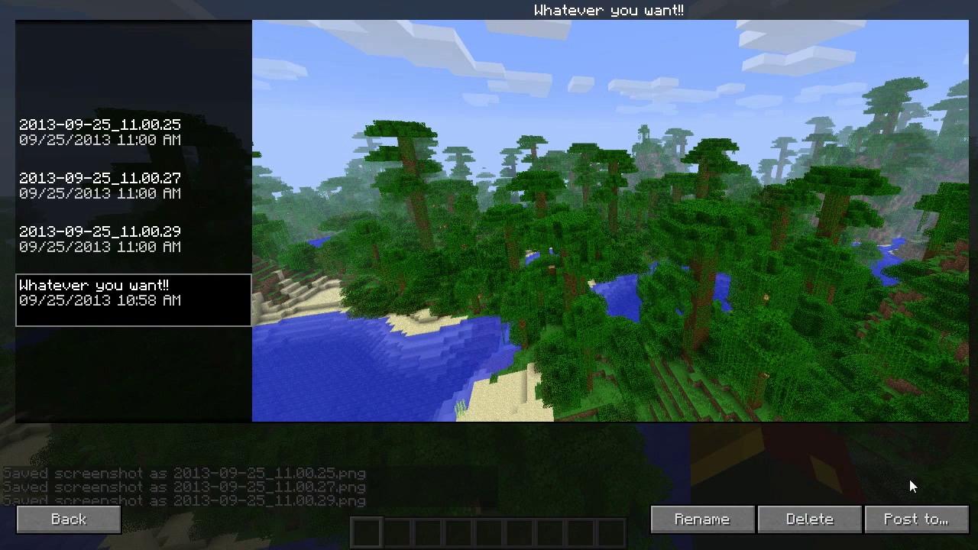
{"action": "left_click", "coordinate": [921, 519]}
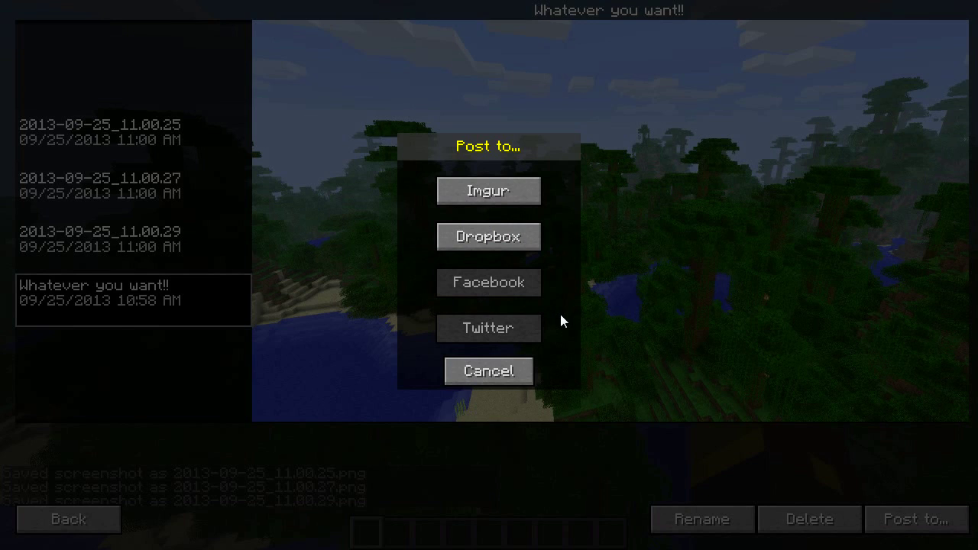
{"action": "left_click", "coordinate": [500, 193]}
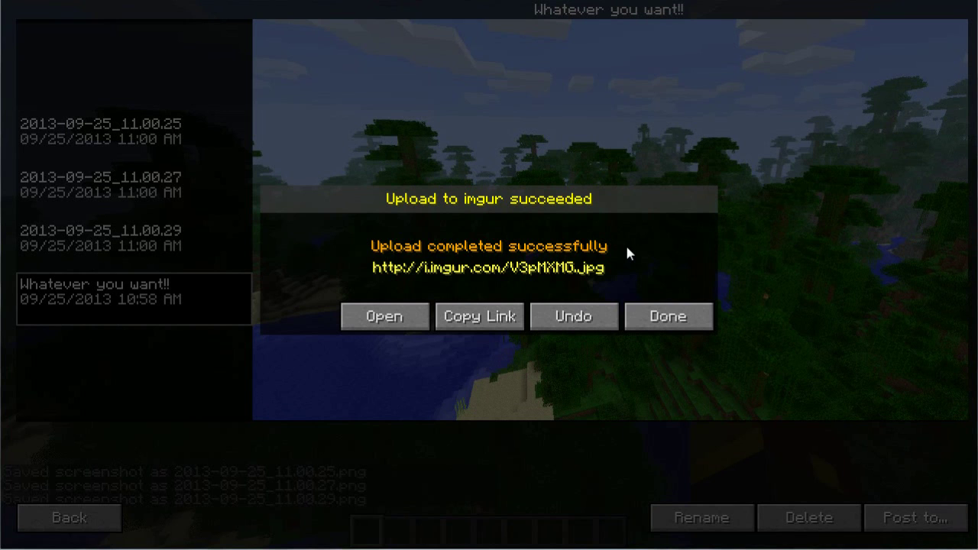
View the uploaded Imgur image in the web browser, then return to Minecraft
{"action": "left_click", "coordinate": [374, 320]}
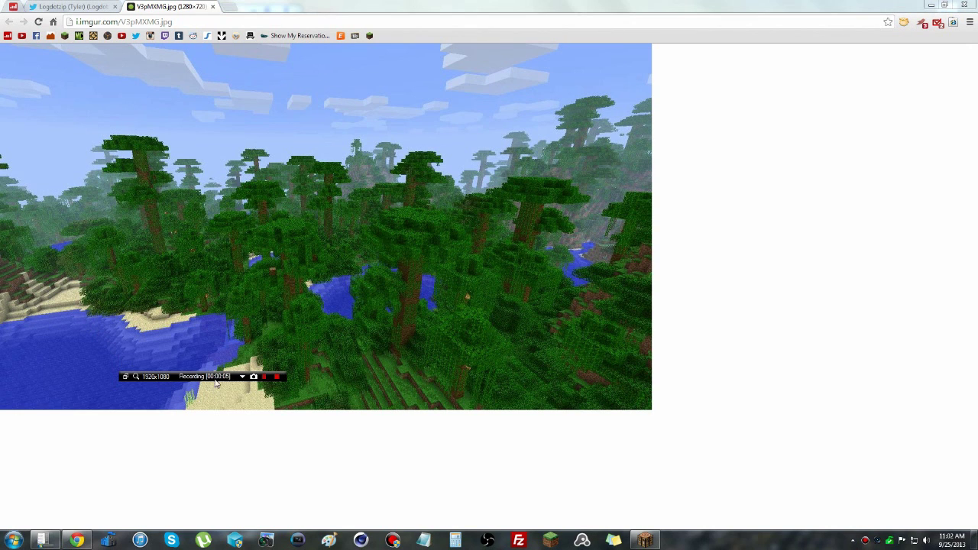
{"action": "left_click_drag", "start_coordinate": [217, 377], "coordinate": [235, 435]}
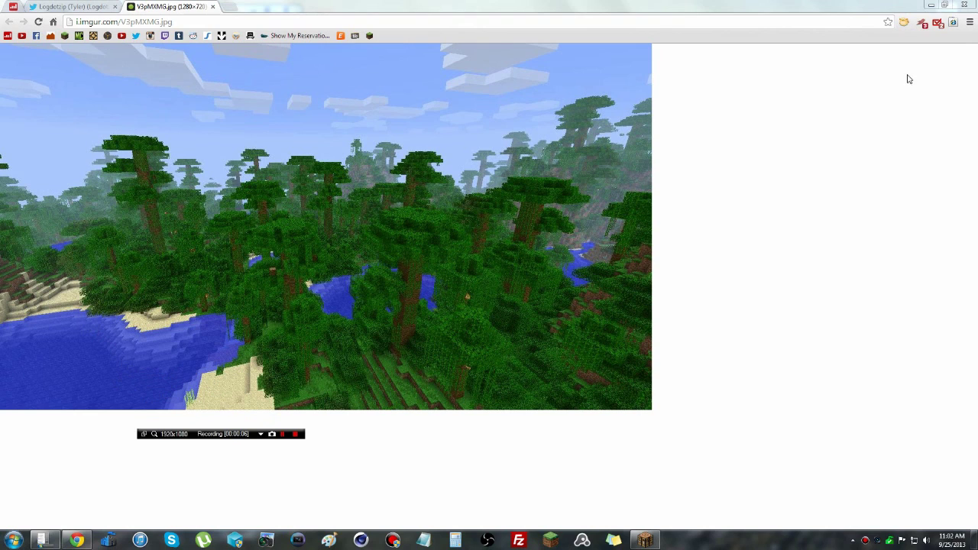
{"action": "left_click", "coordinate": [932, 6]}
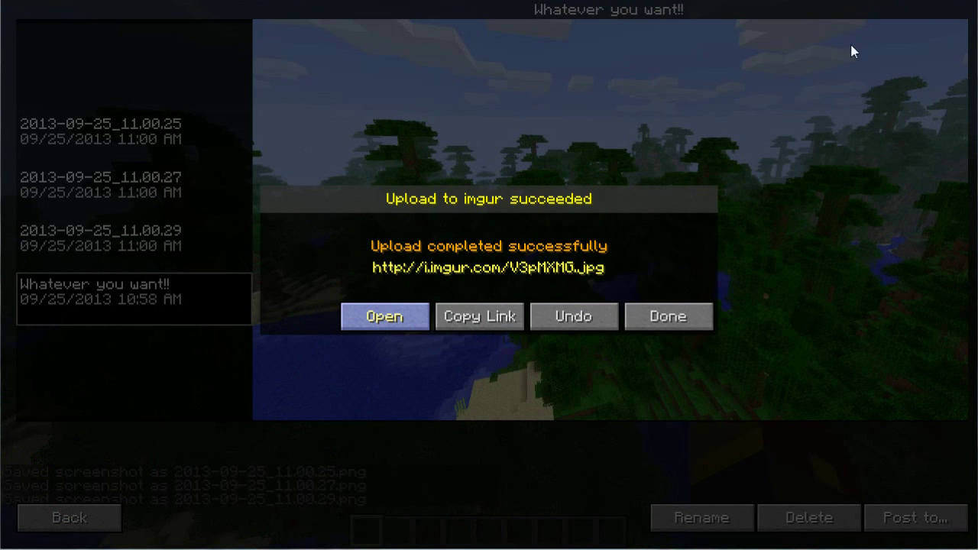
Copy the uploaded image's link, load it in the web browser's current tab, and return to Minecraft
{"action": "left_click", "coordinate": [474, 316]}
{"action": "key", "text": "alt+Tab"}
{"action": "right_click", "coordinate": [230, 27]}
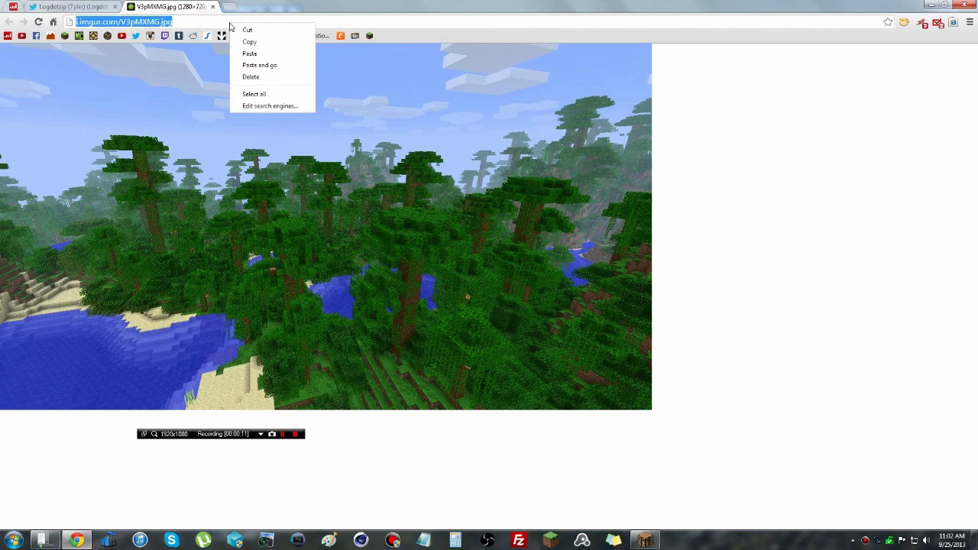
{"action": "left_click", "coordinate": [256, 65]}
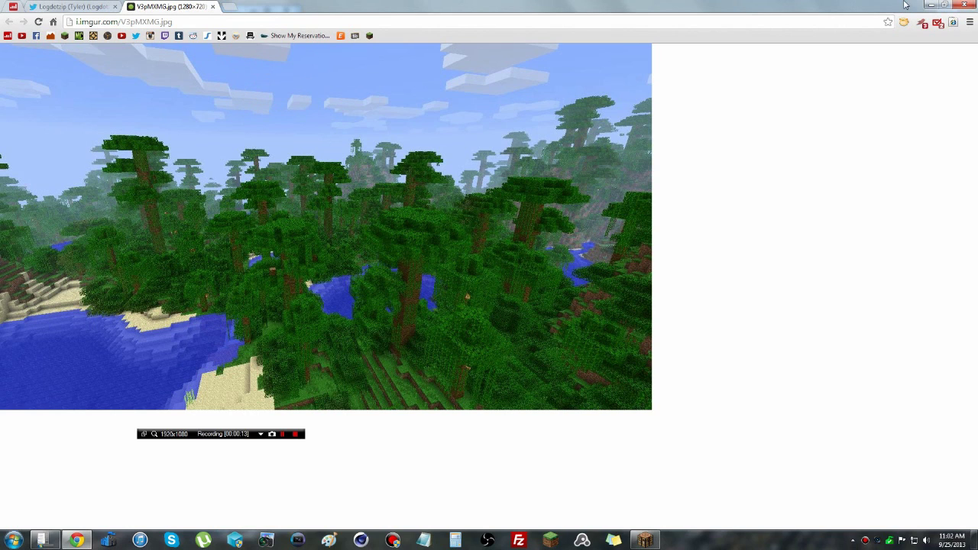
{"action": "left_click", "coordinate": [932, 6]}
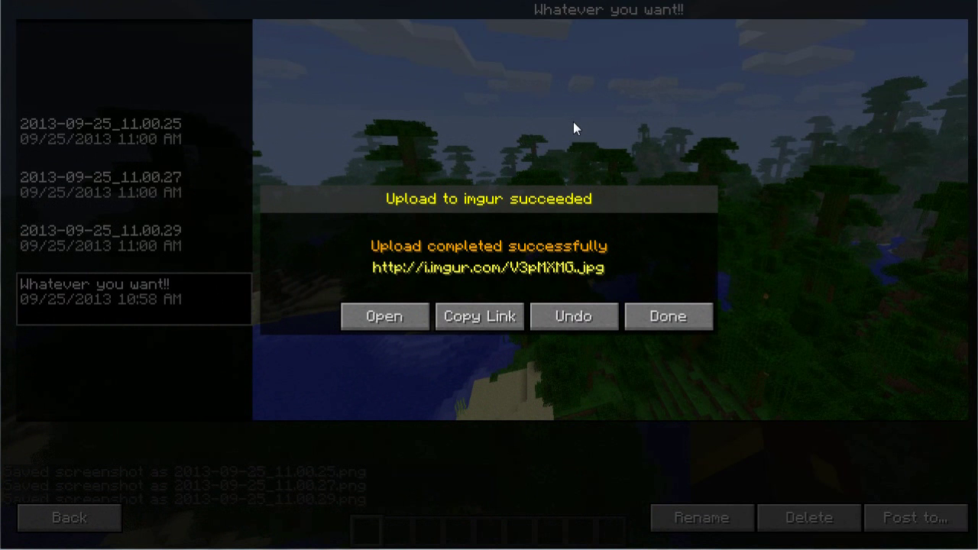
Close the upload result and view the posting destinations for the "Whatever you want!!" screenshot, cancelling without posting
{"action": "left_click", "coordinate": [668, 317]}
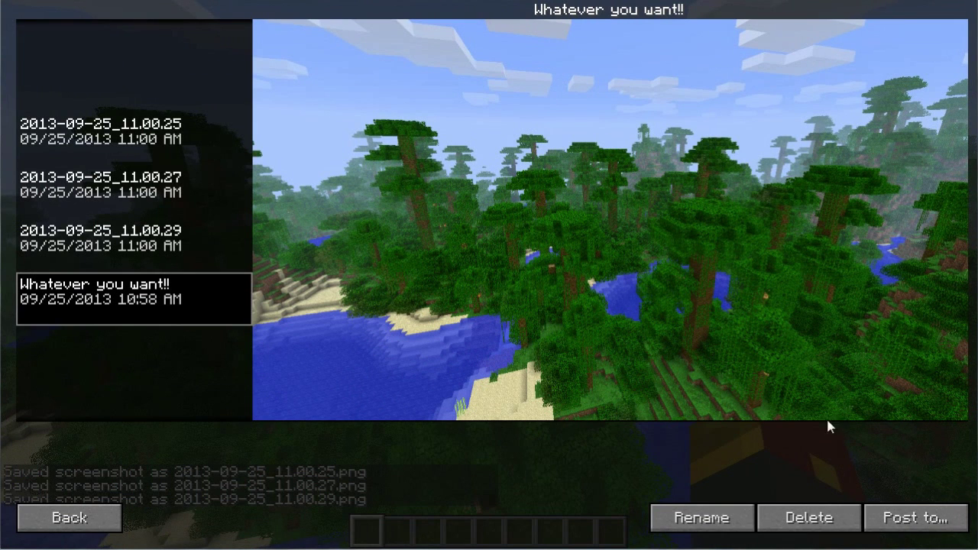
{"action": "left_click", "coordinate": [890, 517]}
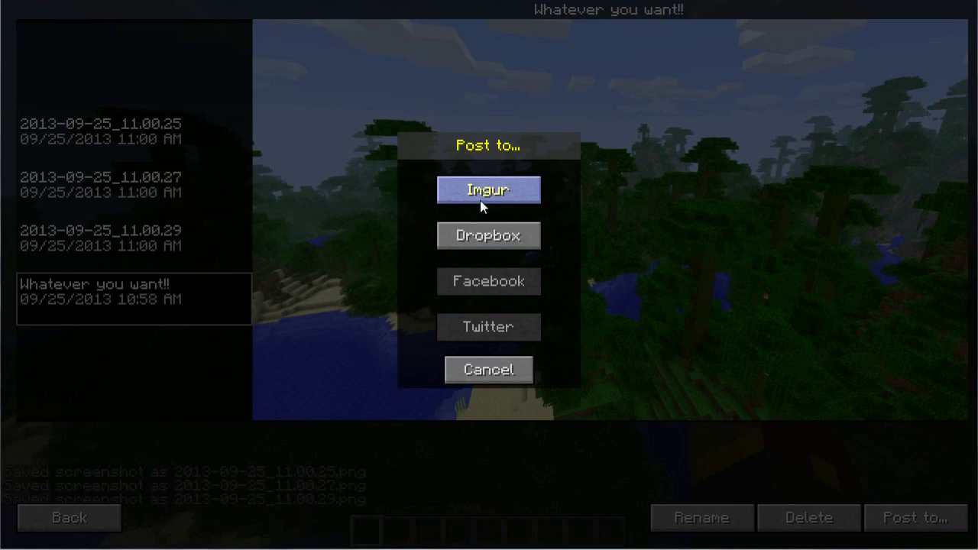
{"action": "left_click", "coordinate": [489, 369]}
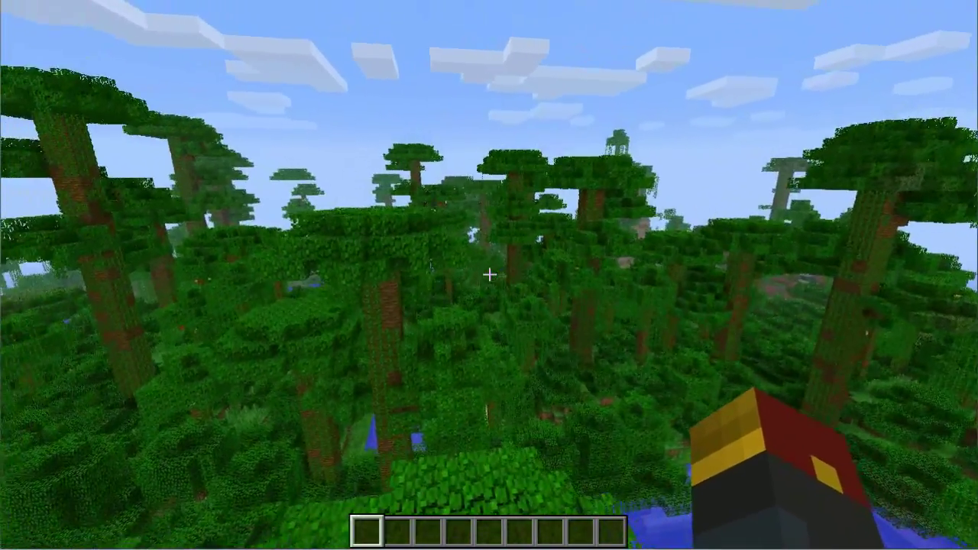
{"action": "key", "text": "e"}
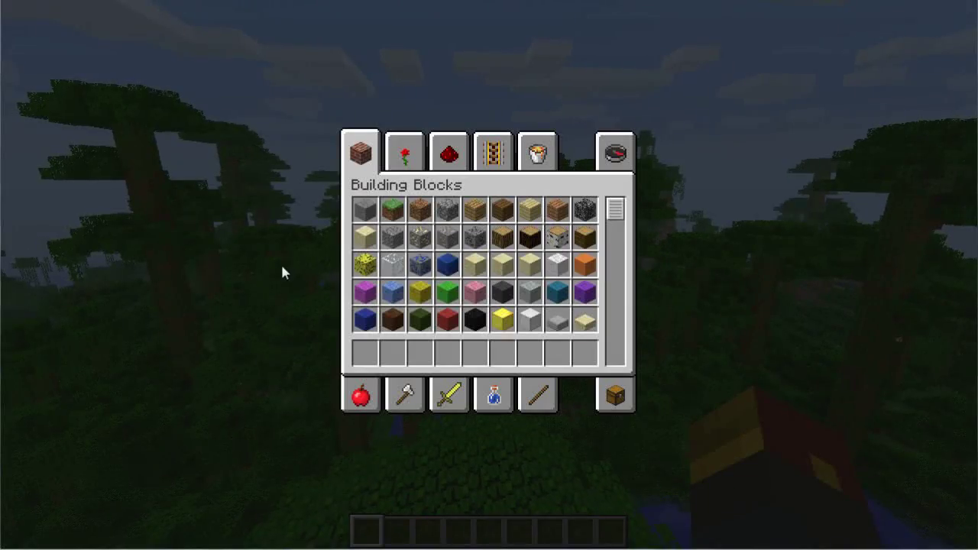
{"action": "key", "text": "e"}
{"action": "key", "text": "Escape"}
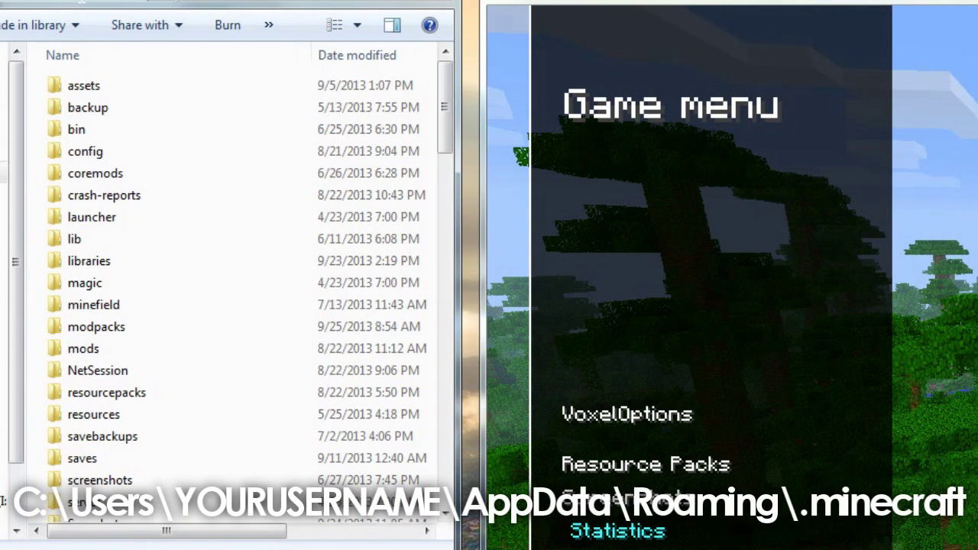
Look through the default screenshots folder inside .minecraft and return to the parent folder
{"action": "double_click", "coordinate": [115, 479]}
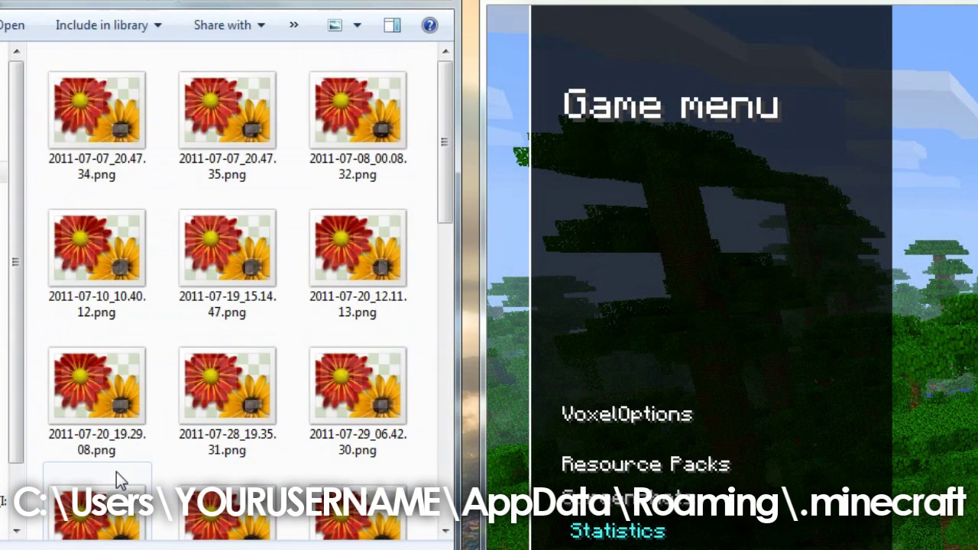
{"action": "scroll", "coordinate": [207, 393], "scroll_direction": "down", "scroll_amount": 10}
{"action": "scroll", "coordinate": [202, 388], "scroll_direction": "up", "scroll_amount": 10}
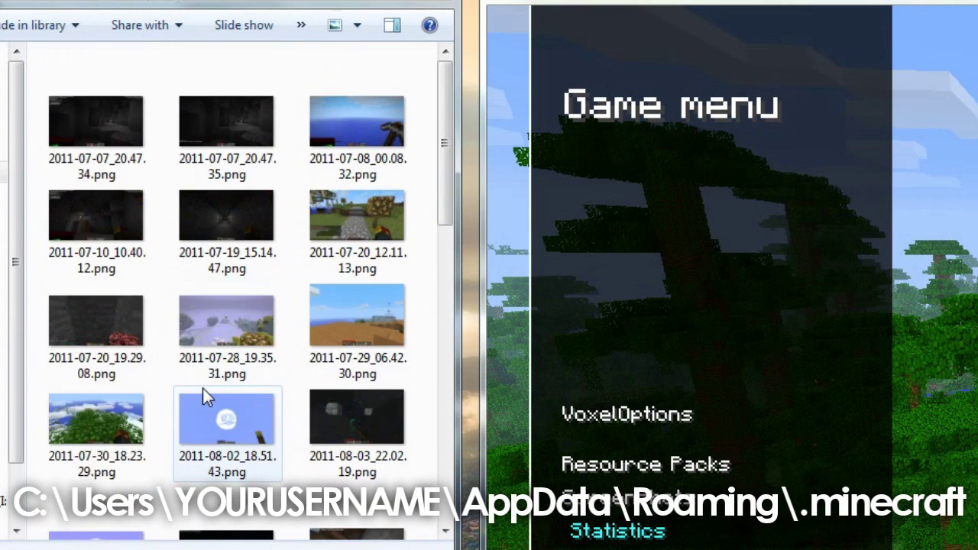
{"action": "scroll", "coordinate": [202, 388], "scroll_direction": "down", "scroll_amount": 5}
{"action": "key", "text": "BackSpace"}
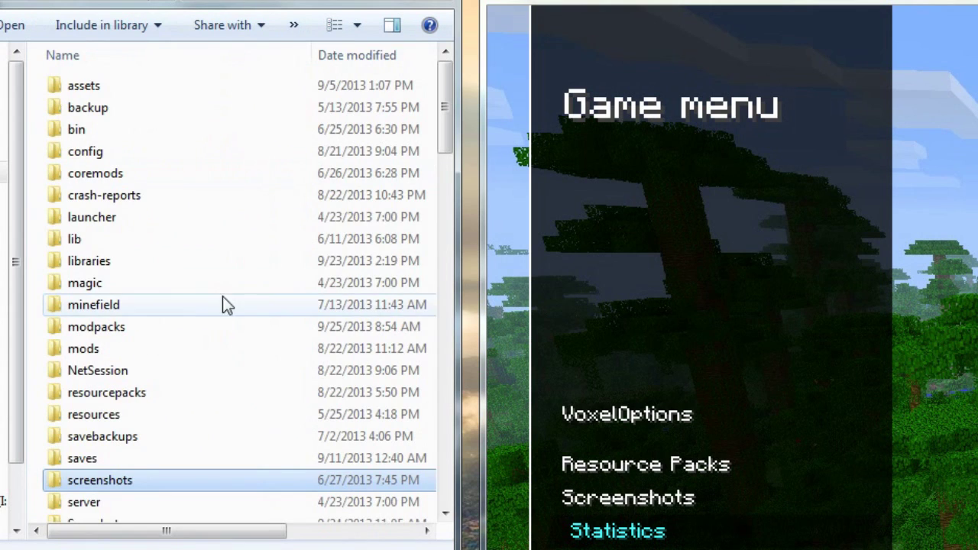
Open the modpack's own screenshots folder, located under modpacks\voxelmodpack in .minecraft
{"action": "mouse_move", "coordinate": [242, 240]}
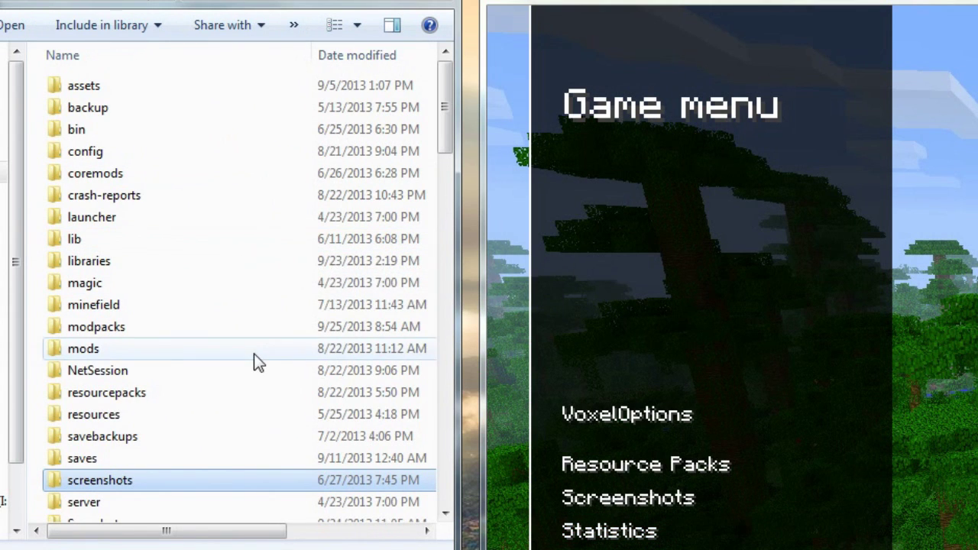
{"action": "double_click", "coordinate": [182, 323]}
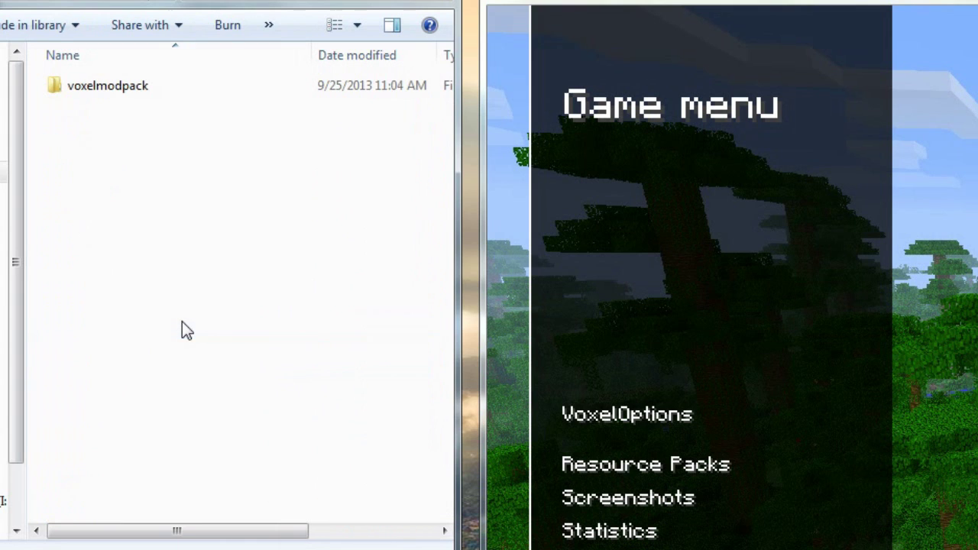
{"action": "double_click", "coordinate": [107, 87]}
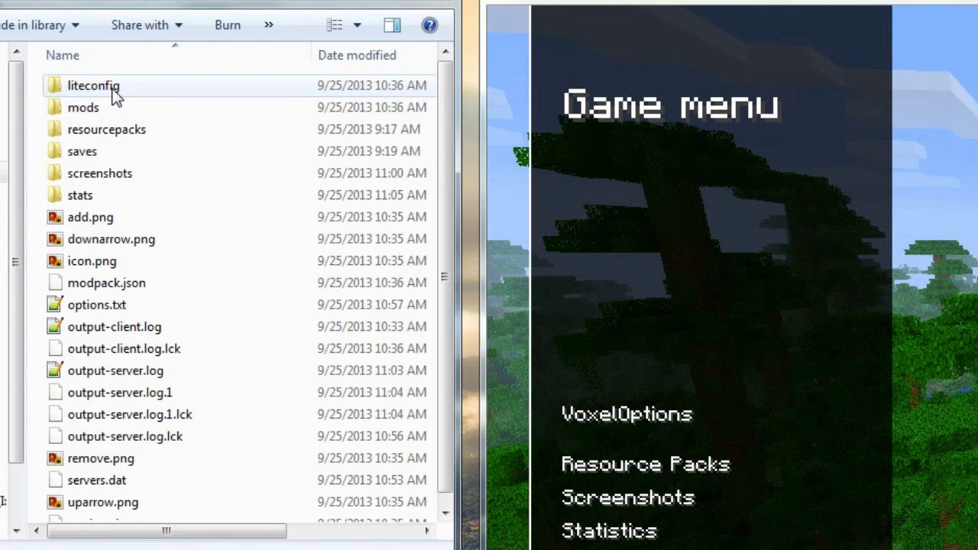
{"action": "double_click", "coordinate": [122, 174]}
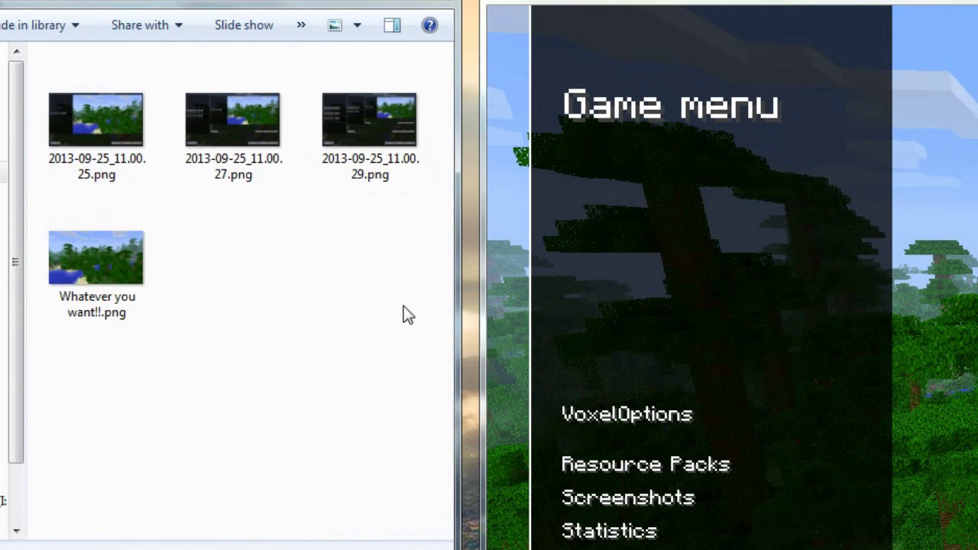
Examine the saved screenshot files in the modpack folder, including the renamed "Whatever you want!!.png"
{"action": "left_click_drag", "start_coordinate": [407, 315], "coordinate": [130, 123]}
{"action": "left_click", "coordinate": [312, 304]}
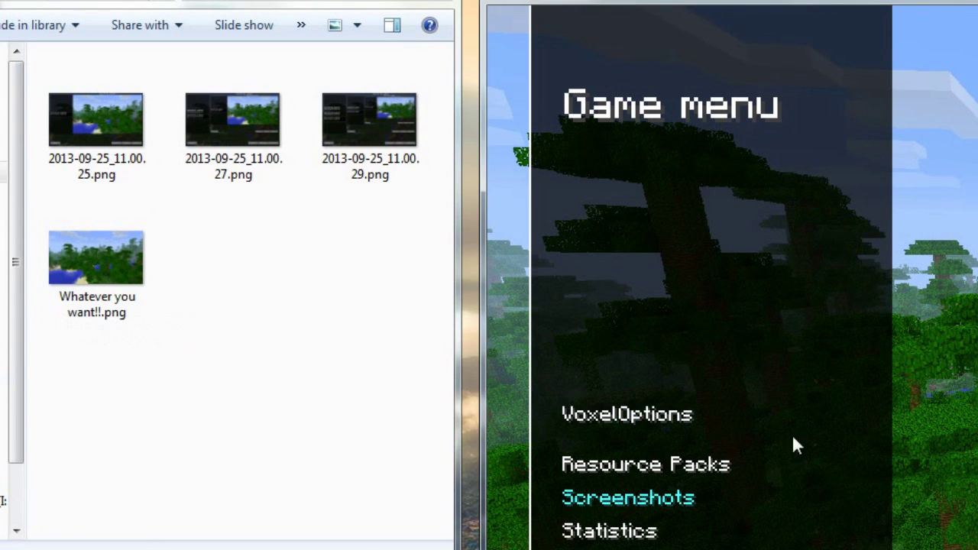
{"action": "left_click", "coordinate": [114, 294]}
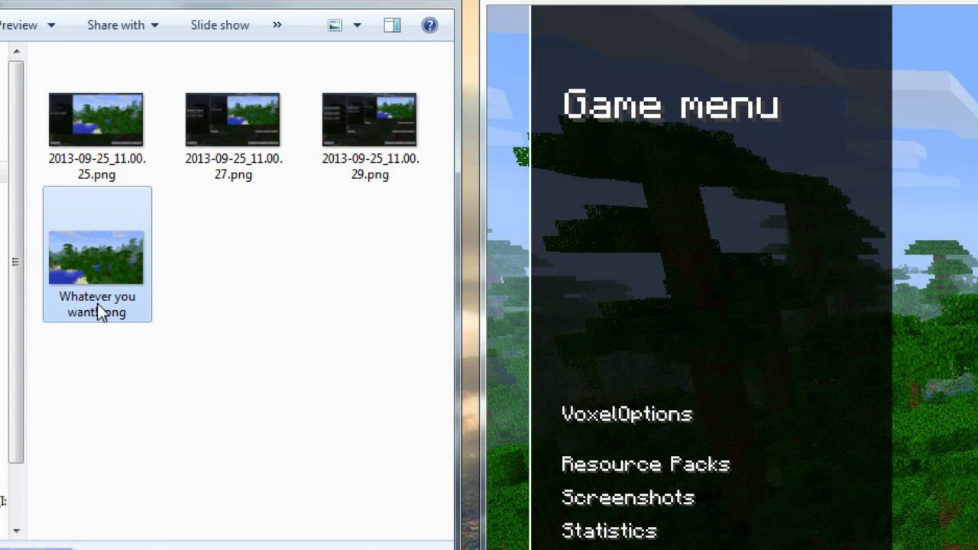
{"action": "left_click", "coordinate": [298, 332]}
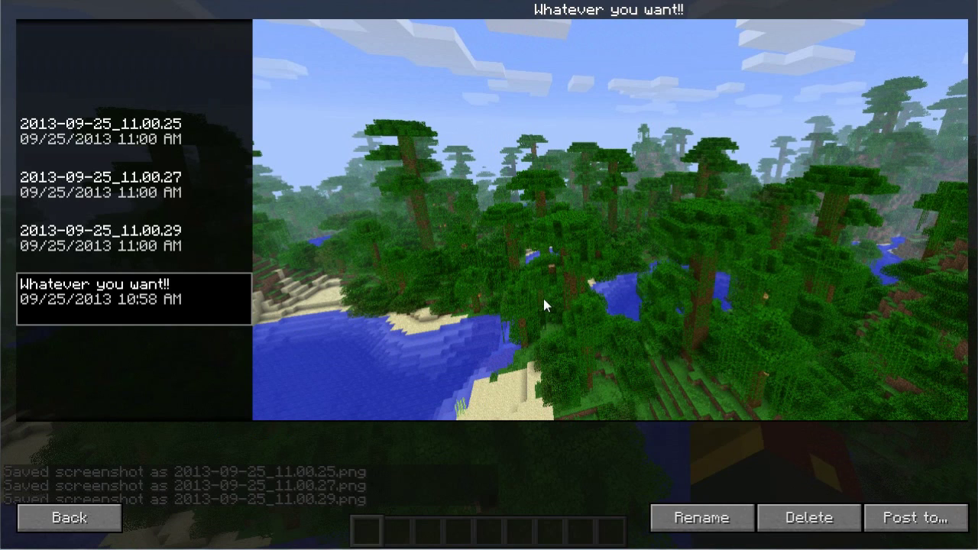
Preview the 2013-09-25_11.00.29, 11.00.27 and 11.00.25 screenshots in Minecraft's screenshot manager, ending on 11.00.27
{"action": "left_click", "coordinate": [45, 240]}
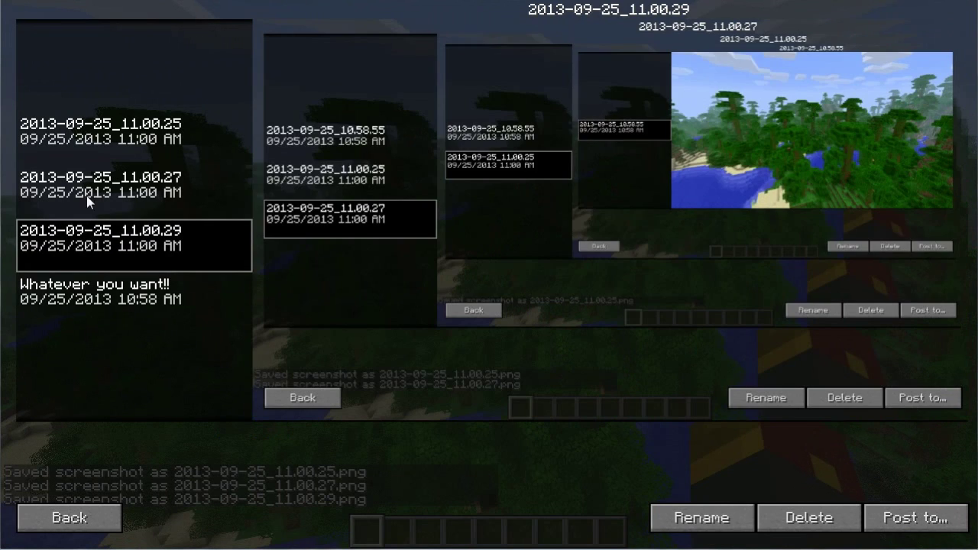
{"action": "left_click", "coordinate": [87, 196]}
{"action": "left_click", "coordinate": [101, 144]}
{"action": "left_click", "coordinate": [108, 179]}
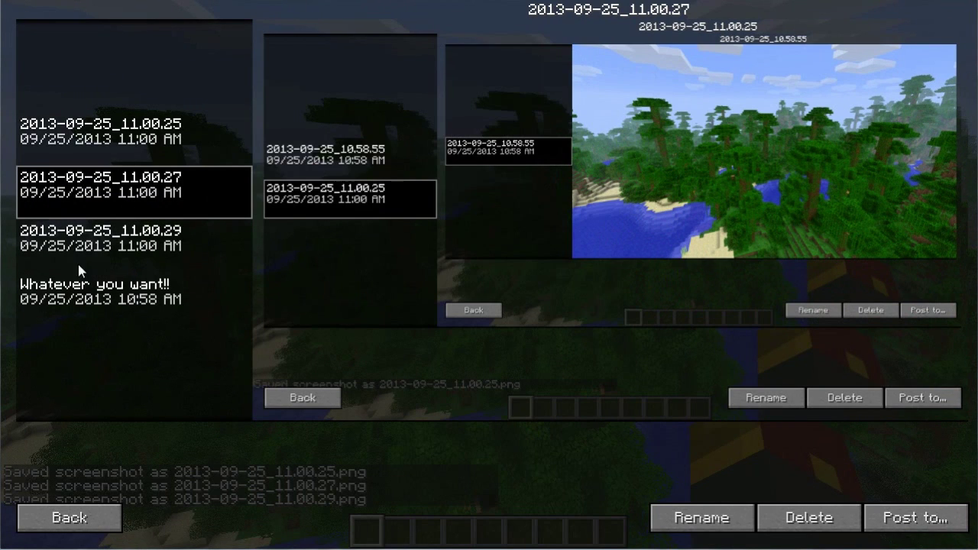
Leave the screenshot manager, then save the world and quit to the title screen
{"action": "left_click", "coordinate": [67, 528]}
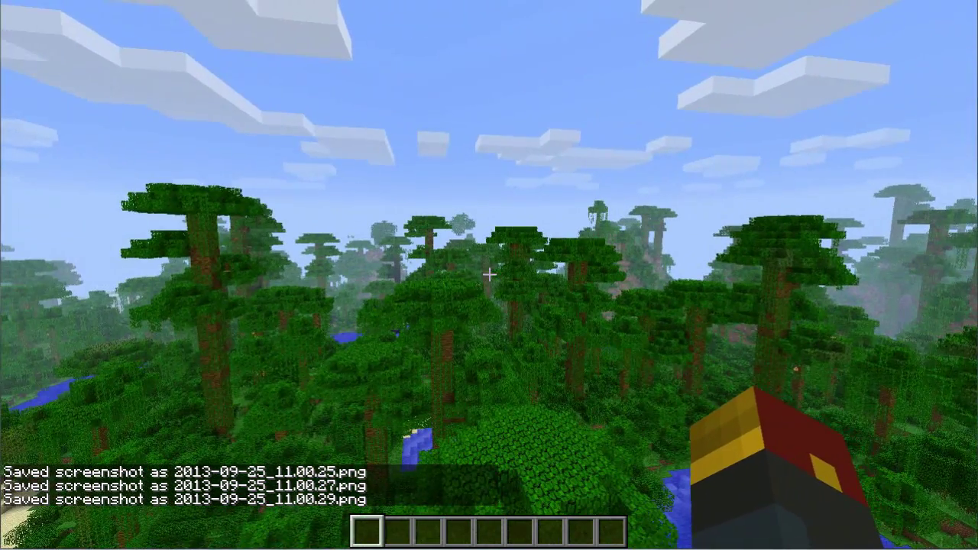
{"action": "key", "text": "Escape"}
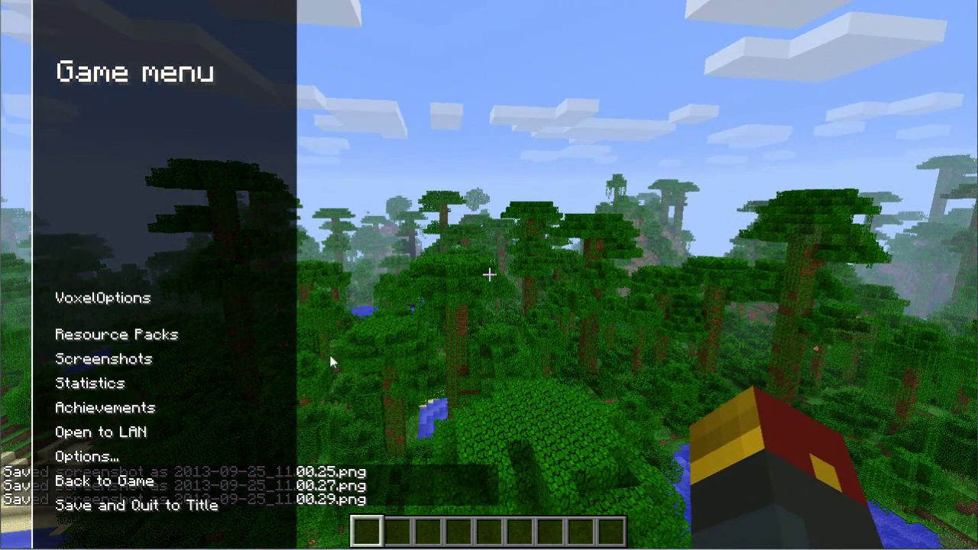
{"action": "left_click", "coordinate": [260, 505]}
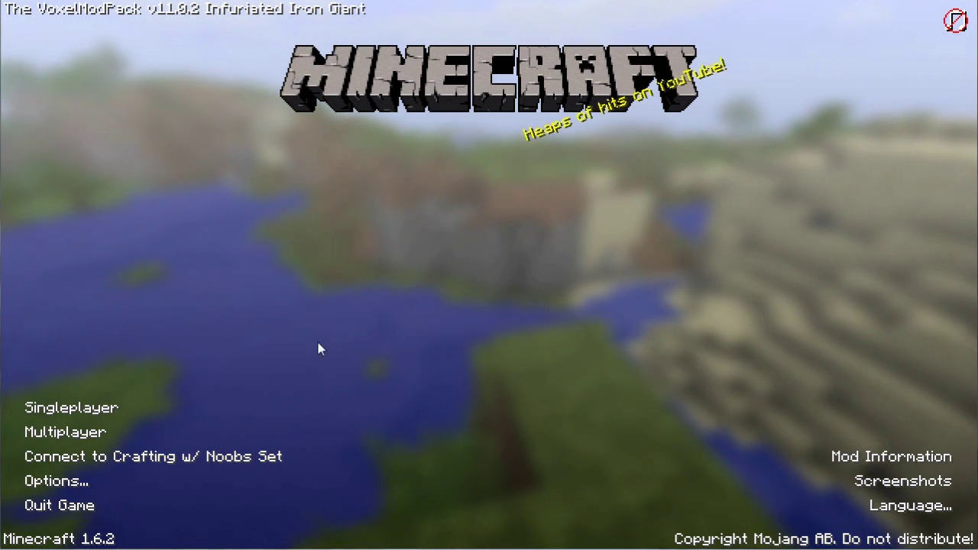
Connect directly to the preferred server "Crafting w/ Noobs Set" from the title screen, then disconnect from it
{"action": "left_click", "coordinate": [230, 468]}
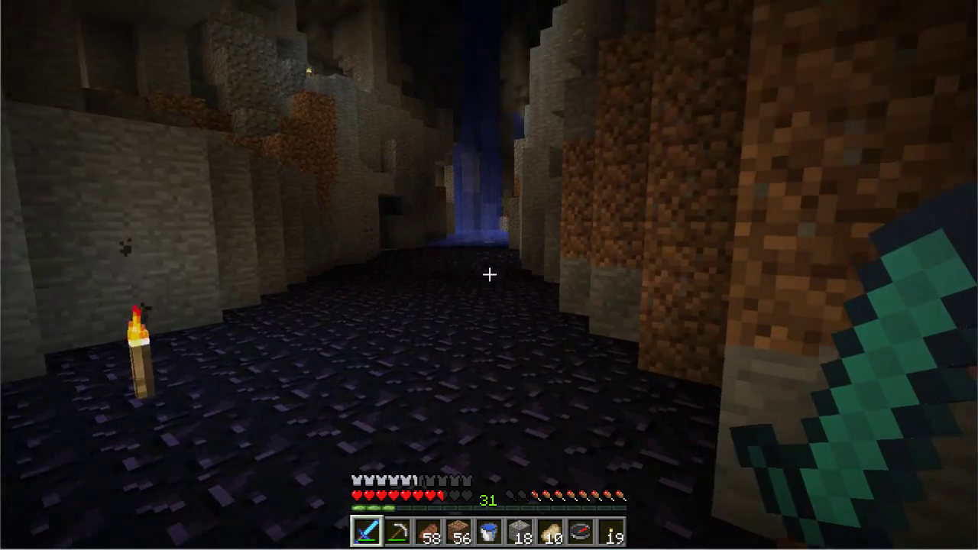
{"action": "key", "text": "Escape"}
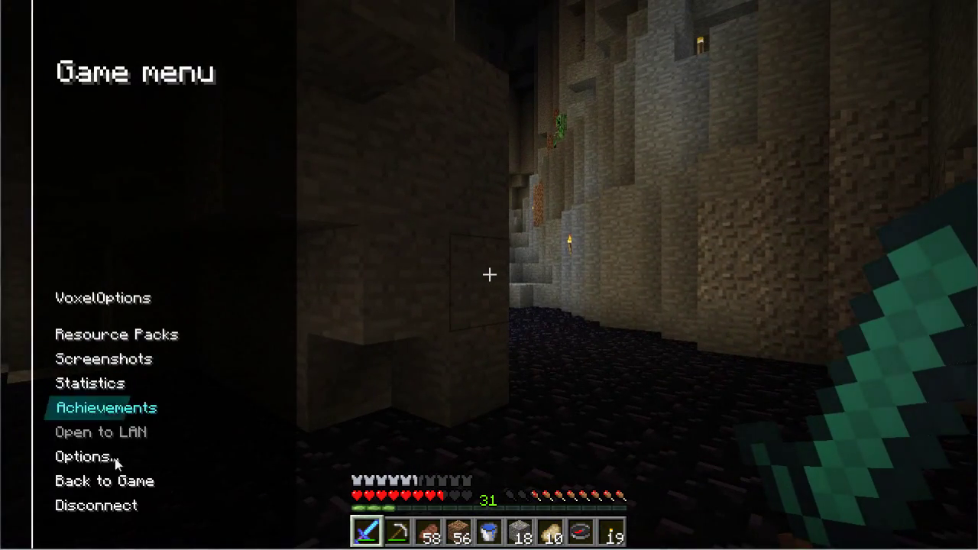
{"action": "left_click", "coordinate": [100, 503]}
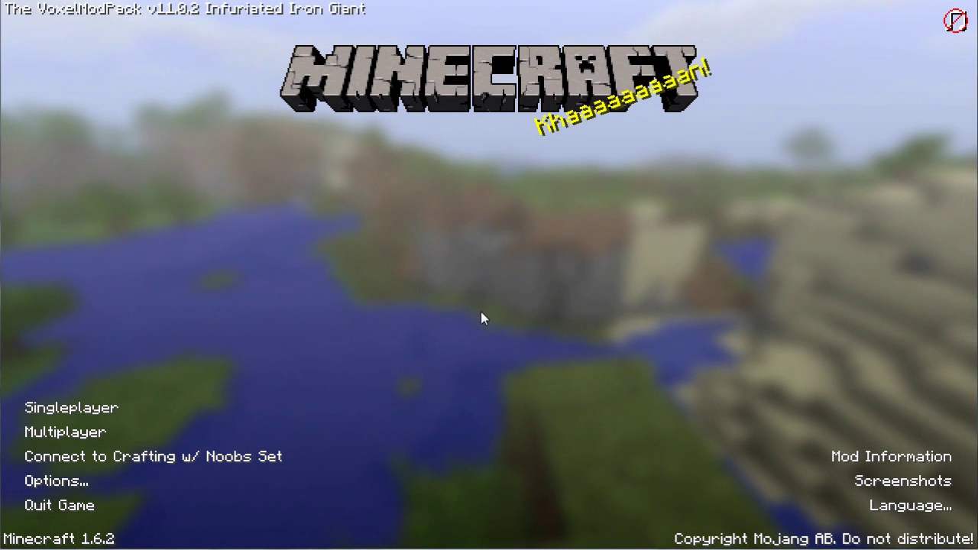
Try picking "Minecraft Server" (Server2.com) from the saved servers as the preferred server, then cancel the change
{"action": "mouse_move", "coordinate": [187, 456]}
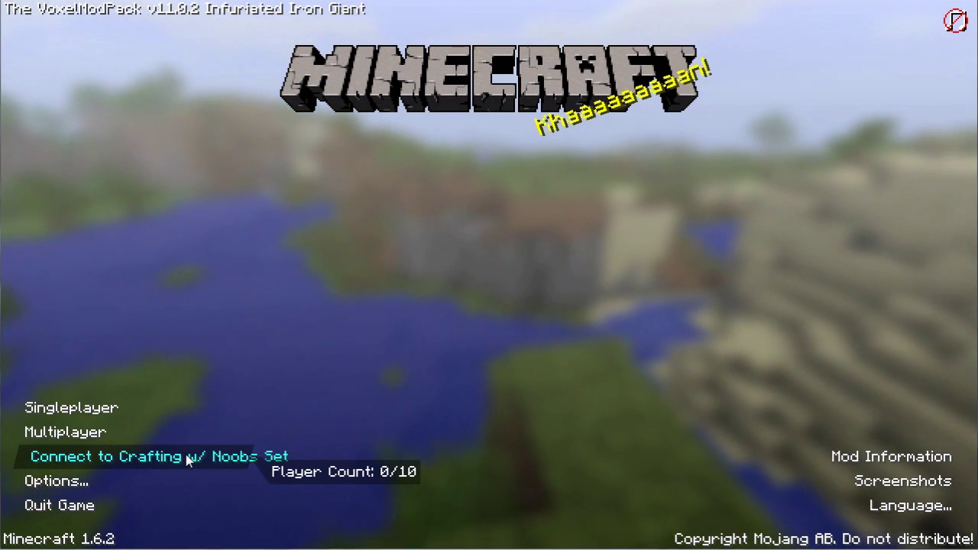
{"action": "right_click", "coordinate": [186, 458]}
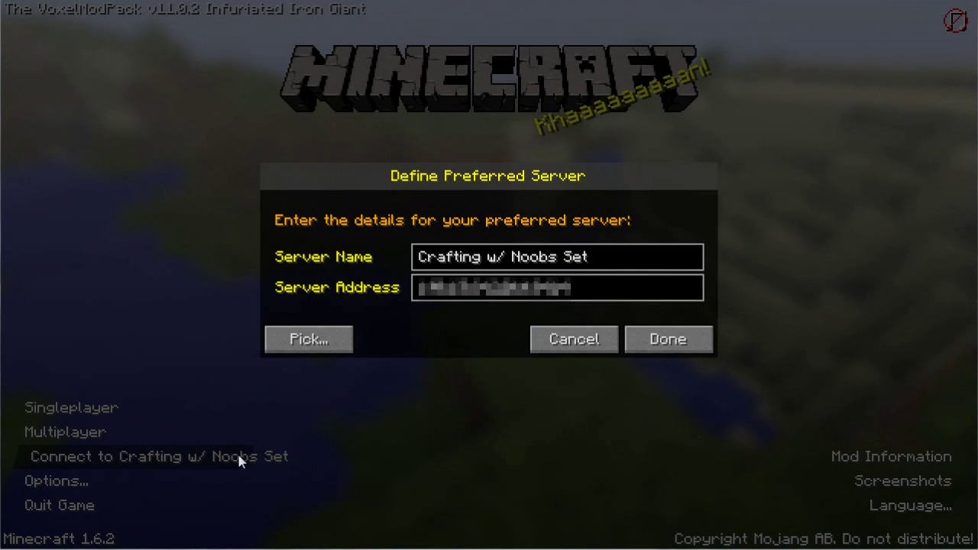
{"action": "left_click", "coordinate": [300, 353]}
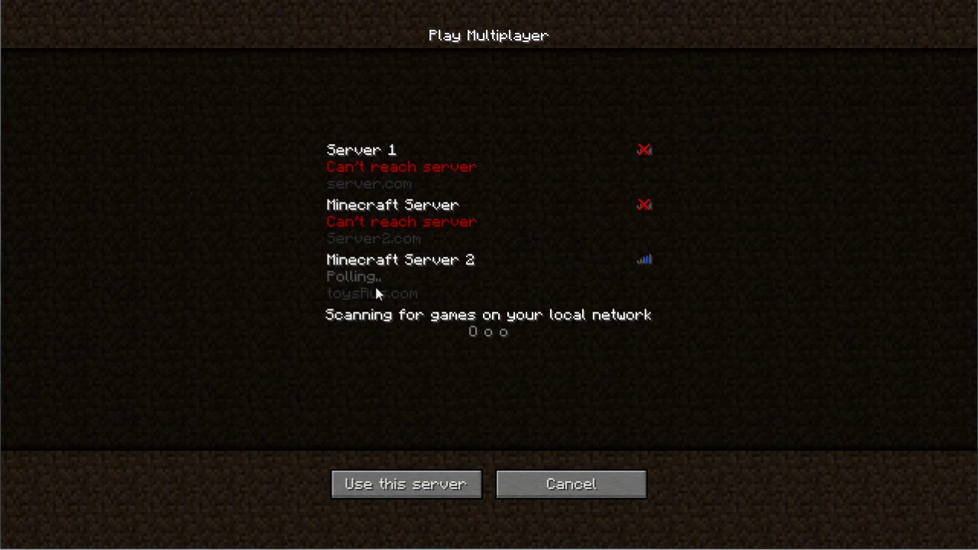
{"action": "left_click", "coordinate": [331, 242]}
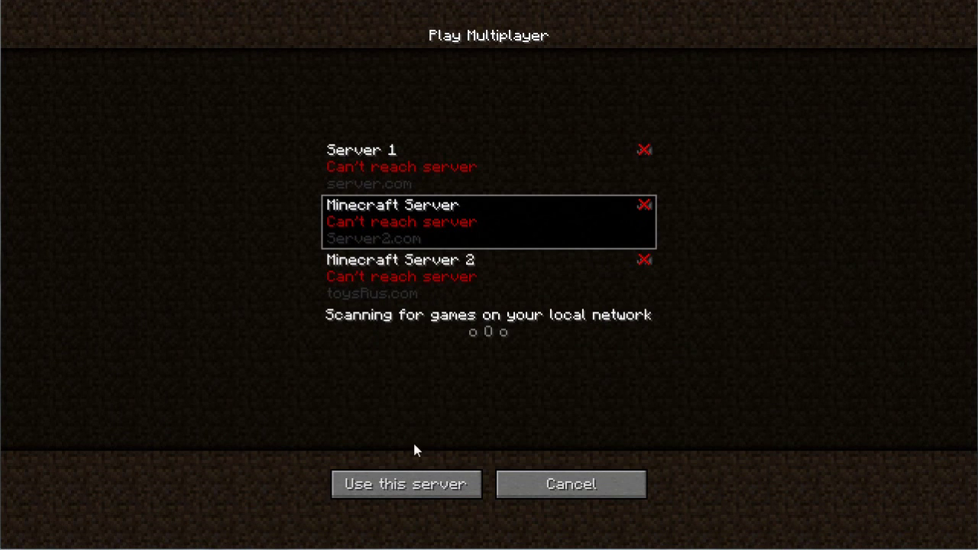
{"action": "left_click", "coordinate": [434, 493]}
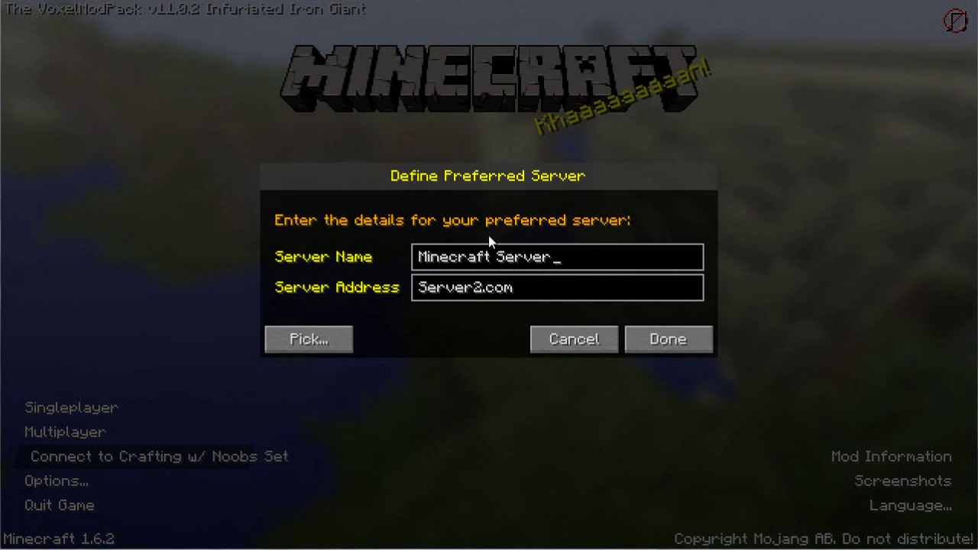
{"action": "left_click", "coordinate": [571, 341]}
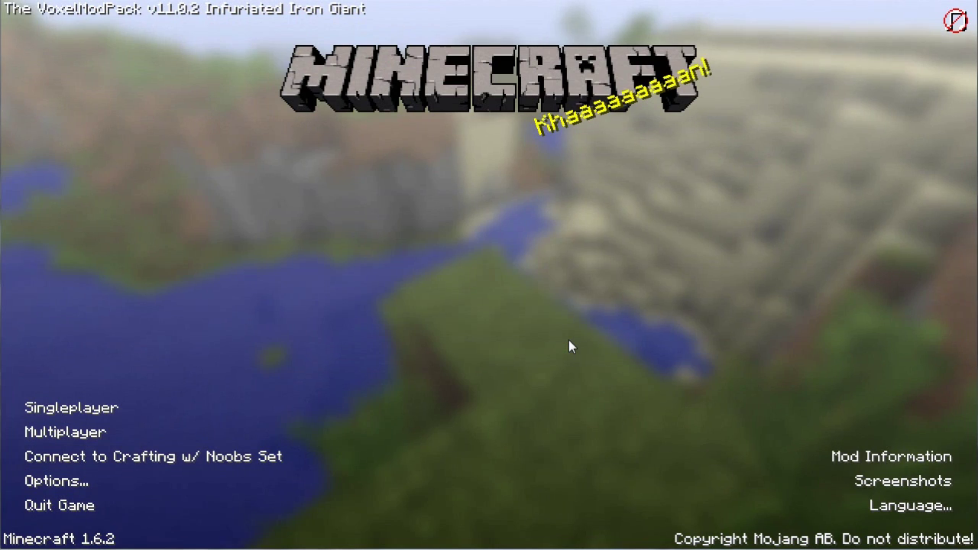